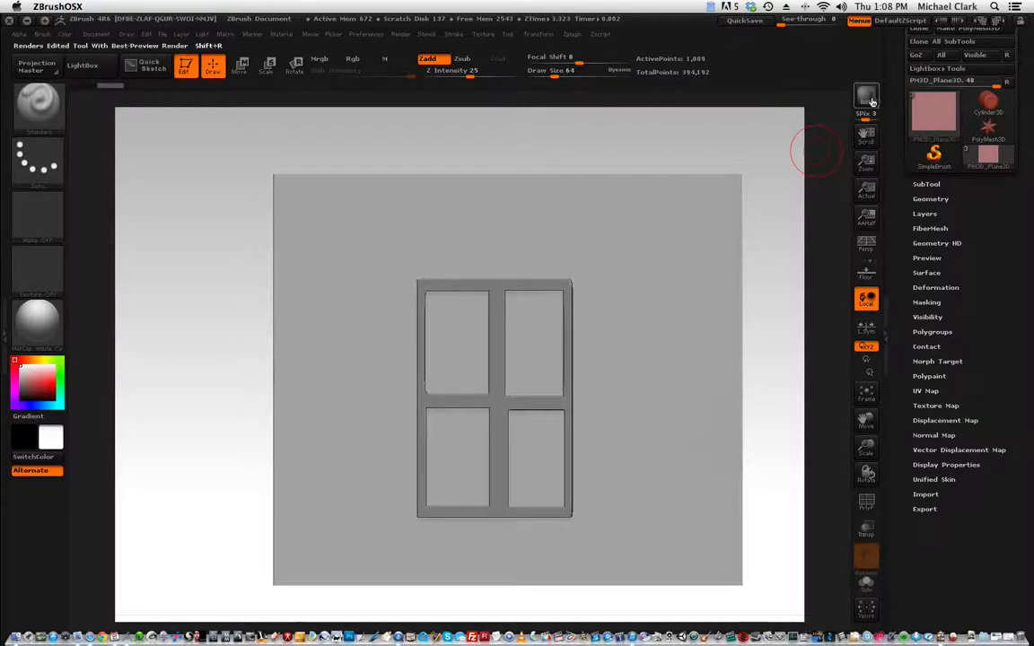
# - Run a BPR render and turn on BPR Transparent Shading for the plane, including the Transparent render property
pyautogui.click(870, 100)
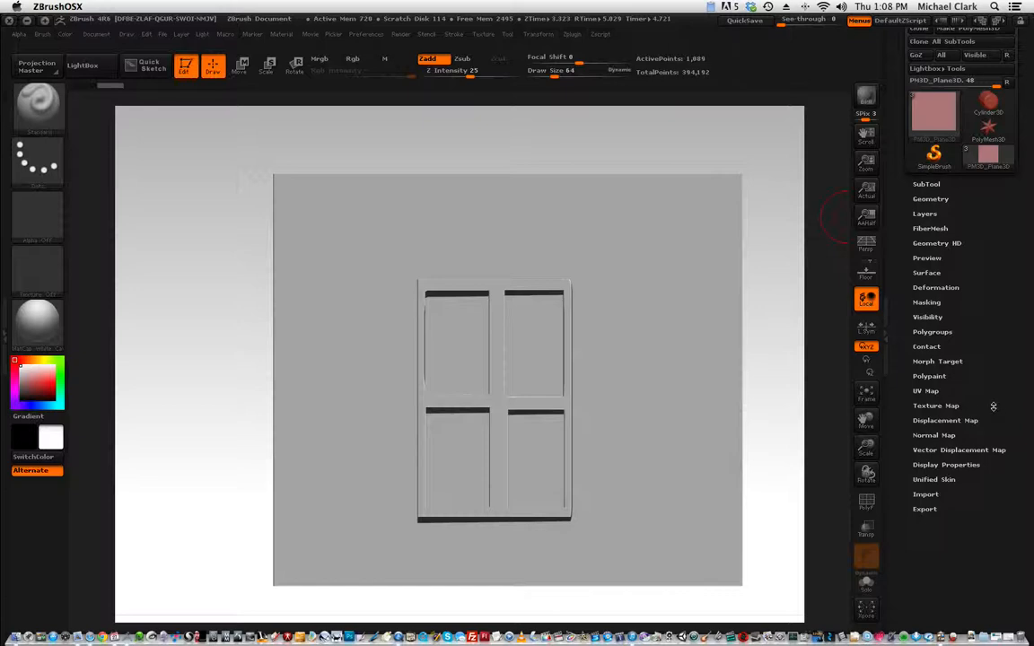
pyautogui.click(924, 183)
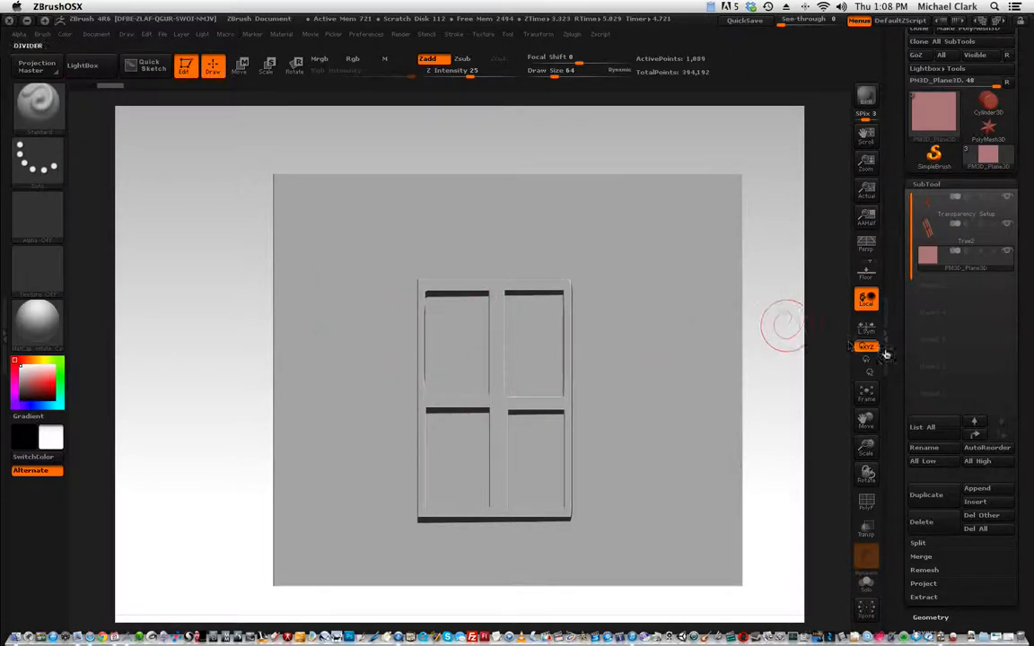
pyautogui.scroll(-5, 1030, 374)
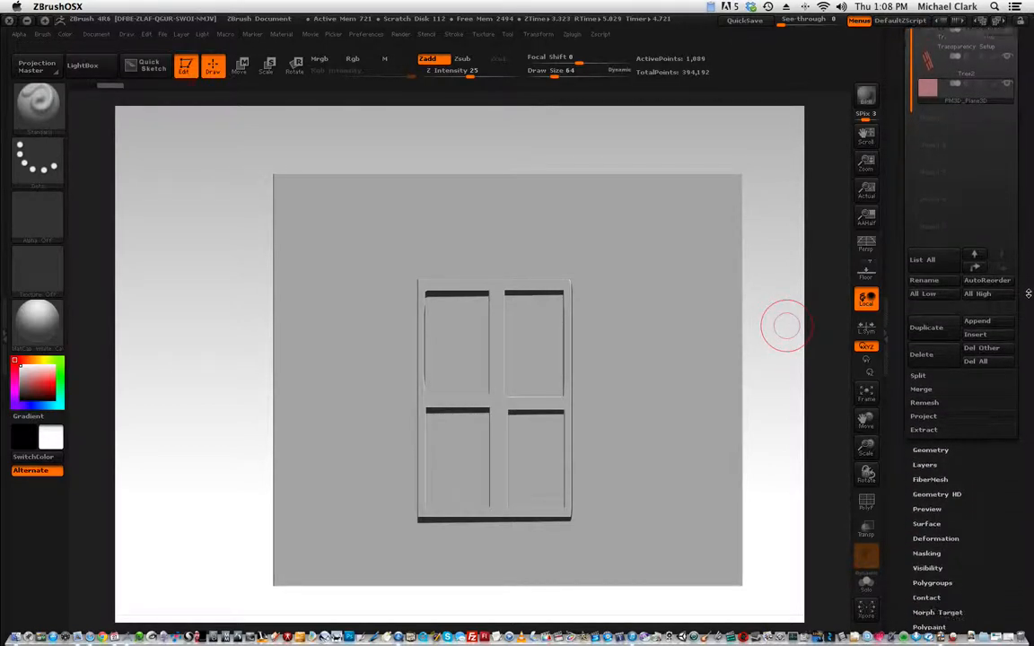
pyautogui.scroll(-3, 1015, 392)
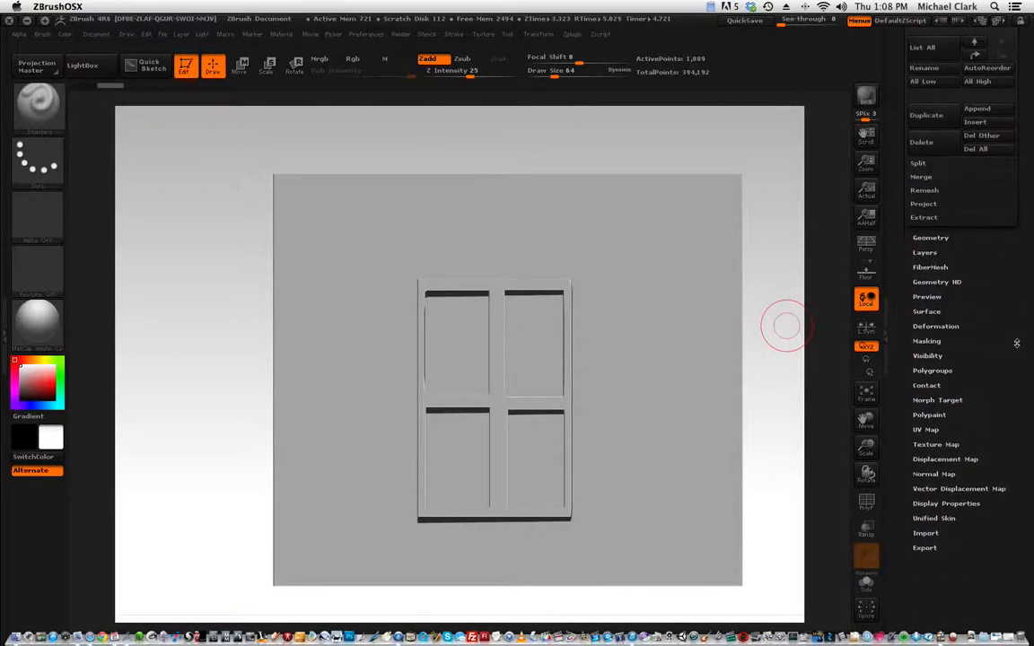
pyautogui.scroll(-2, 1026, 429)
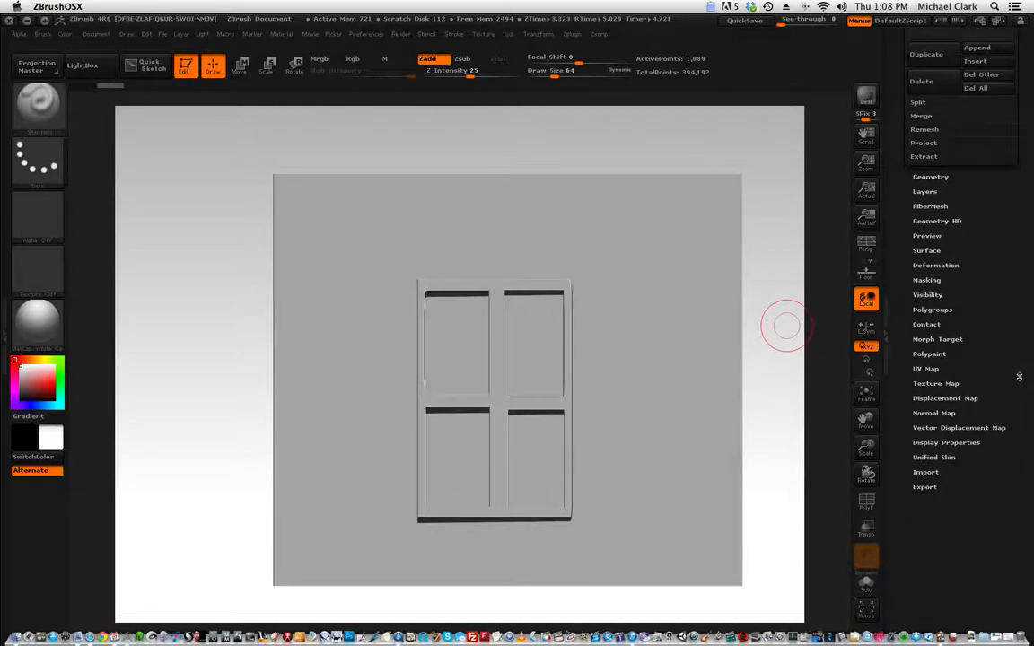
pyautogui.scroll(-1, 993, 440)
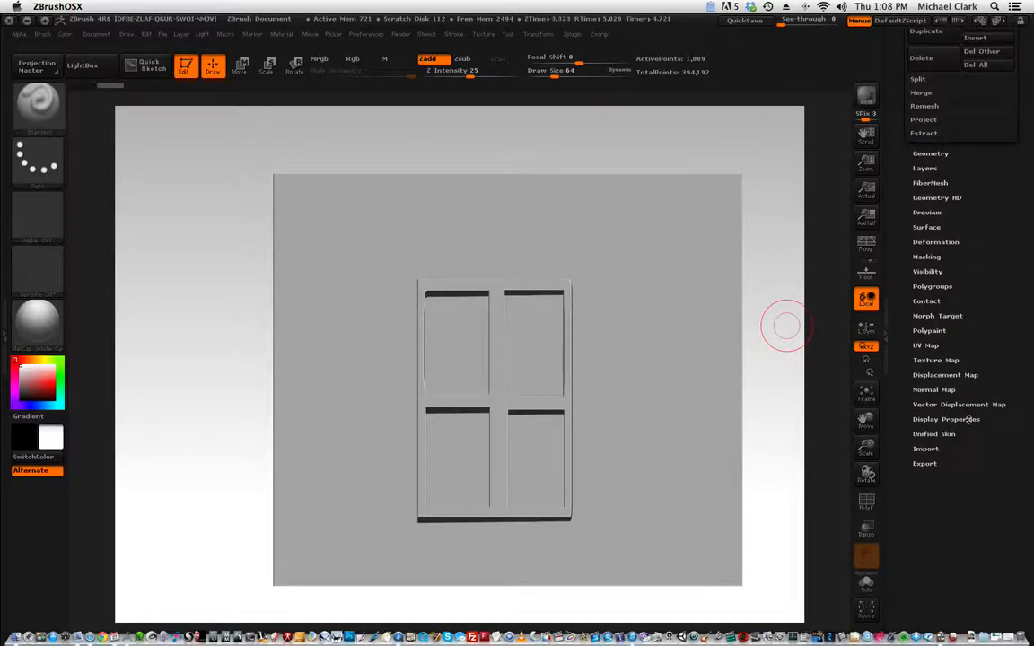
pyautogui.click(969, 419)
pyautogui.scroll(5, 952, 401)
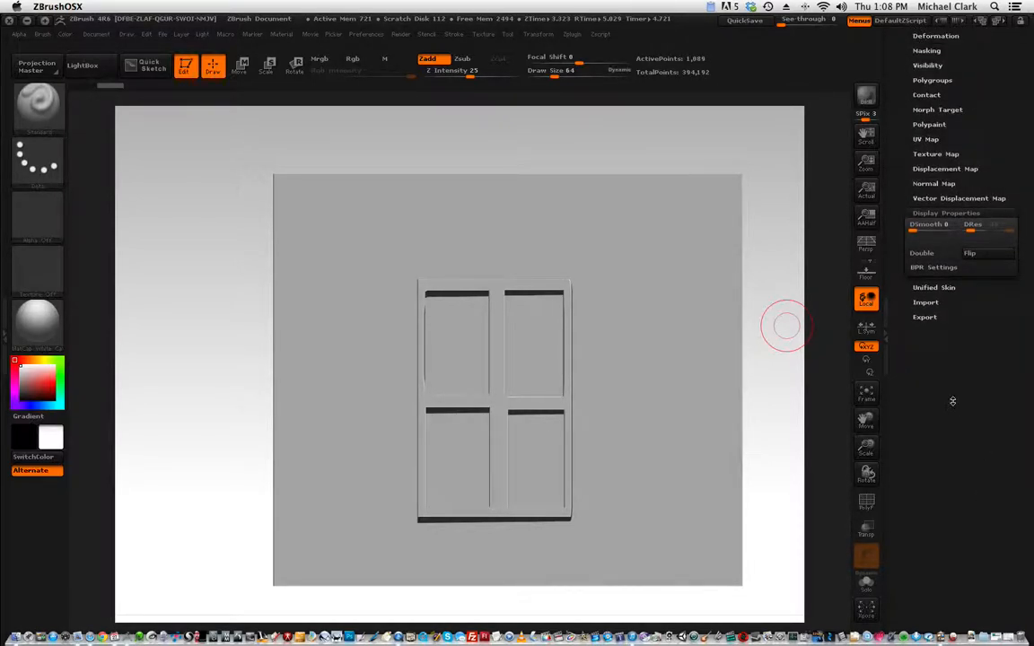
pyautogui.click(953, 269)
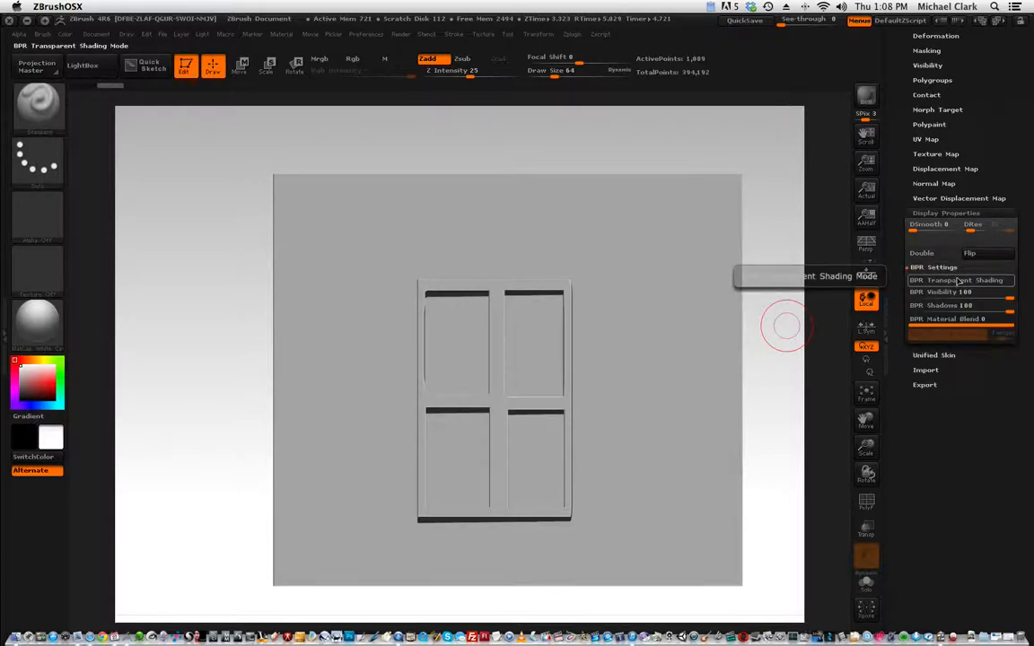
pyautogui.click(957, 281)
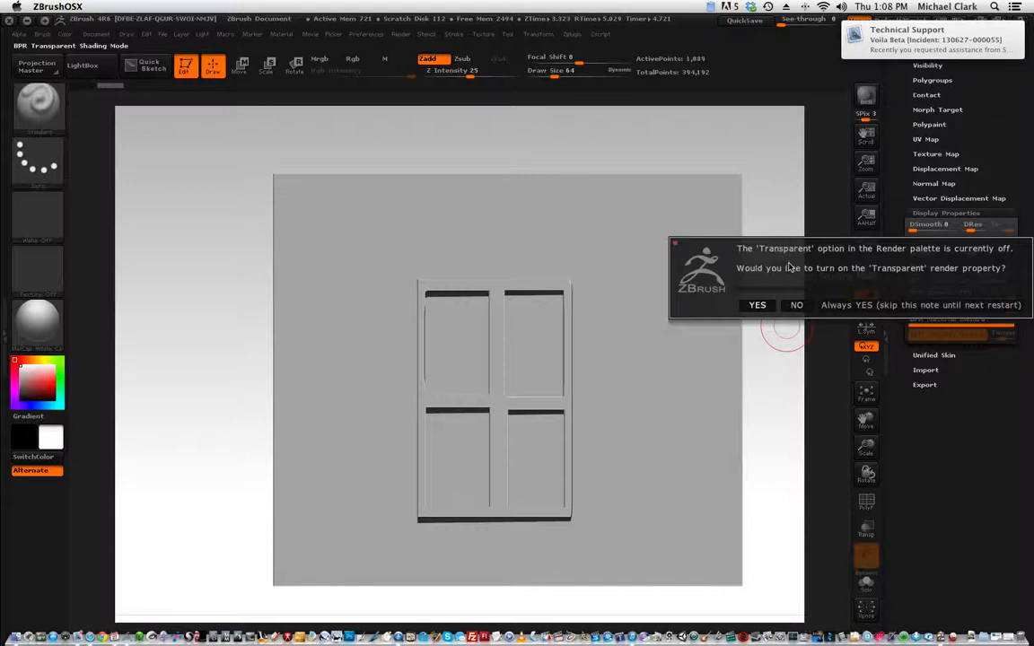
pyautogui.click(756, 306)
pyautogui.click(609, 121)
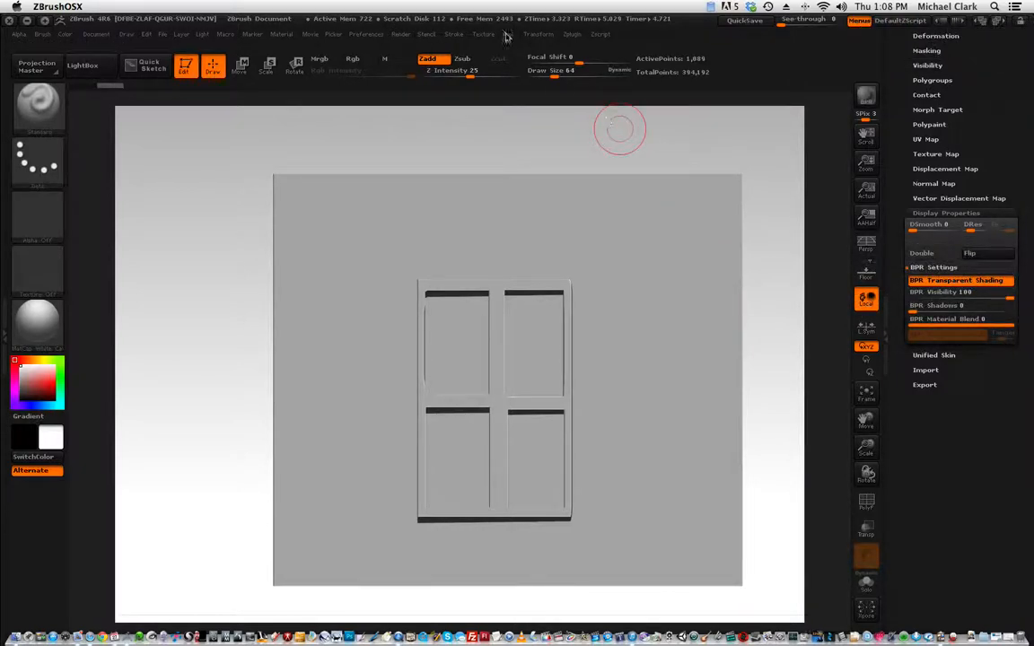
# - Set the BPR Transparency options to ByColor 1, CFactor 4 and Strength 0
pyautogui.click(408, 35)
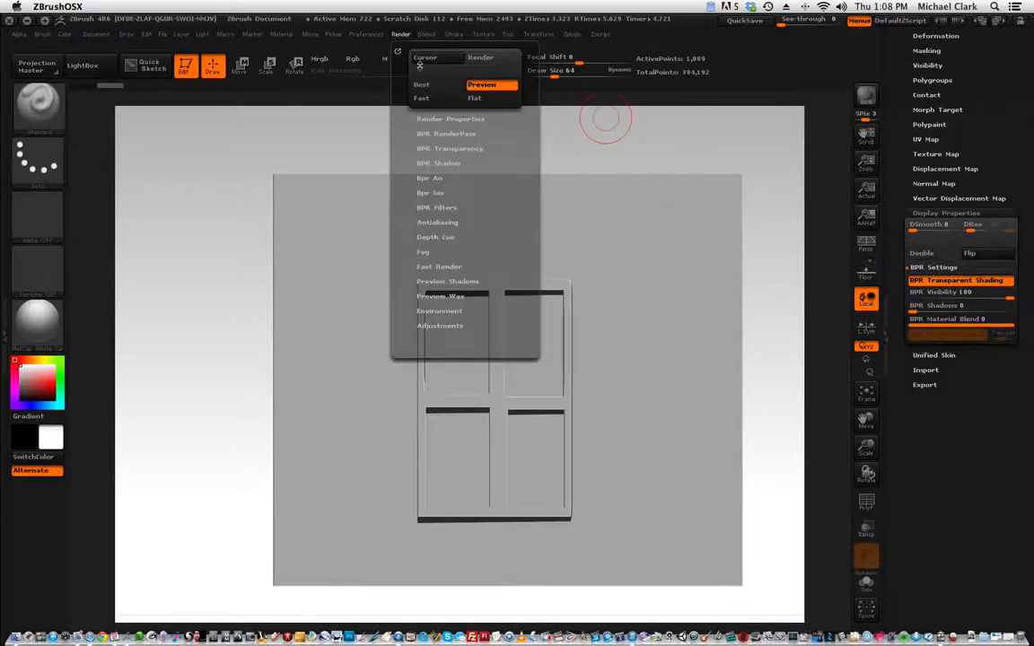
pyautogui.click(468, 120)
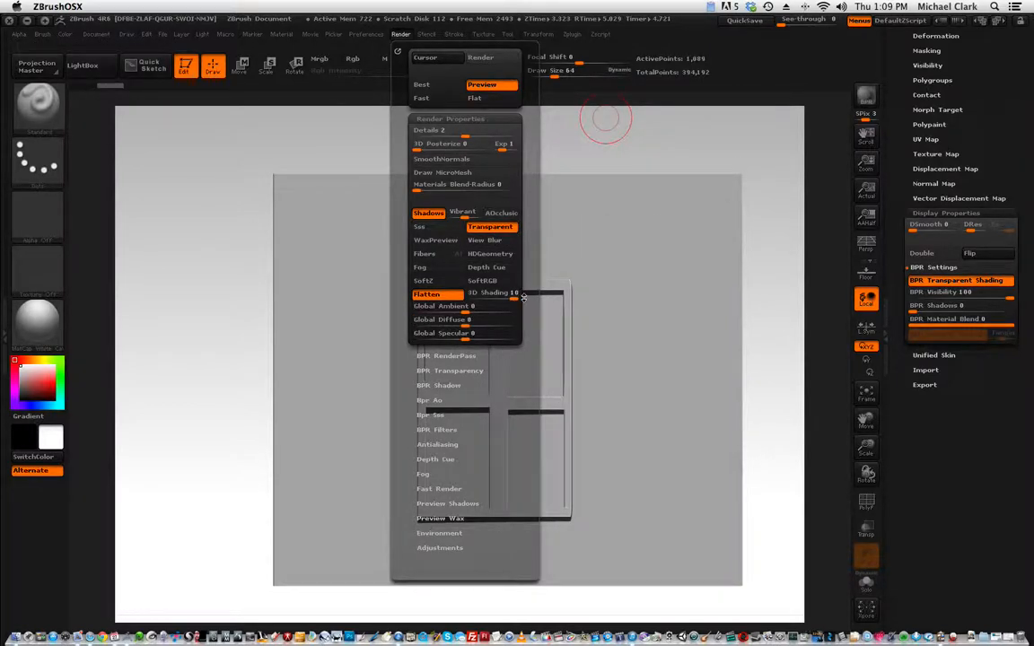
pyautogui.scroll(-5, 523, 297)
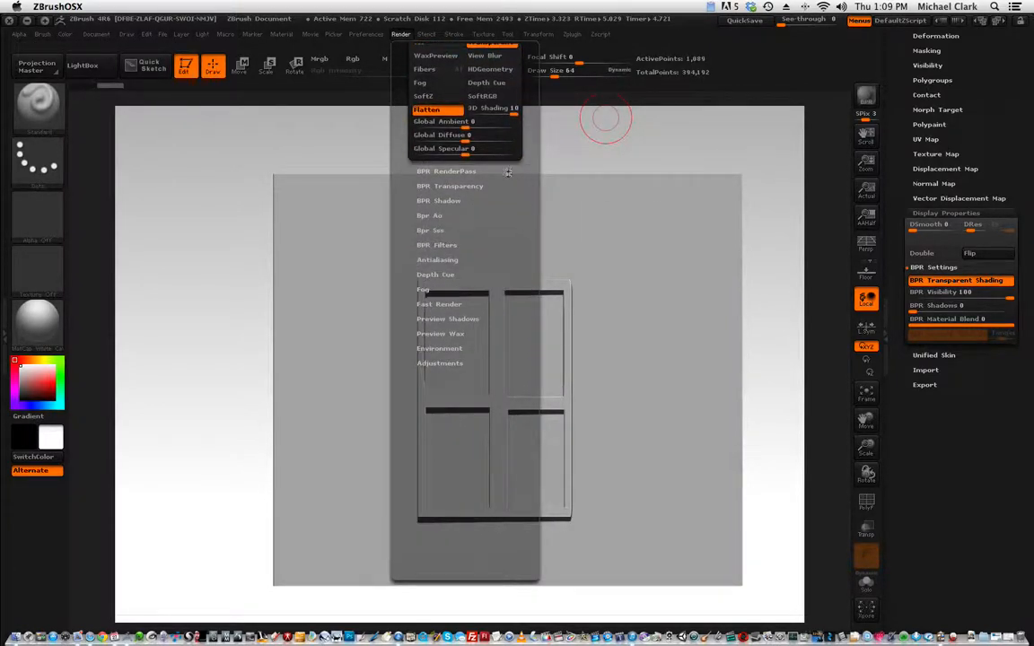
pyautogui.scroll(-5, 467, 188)
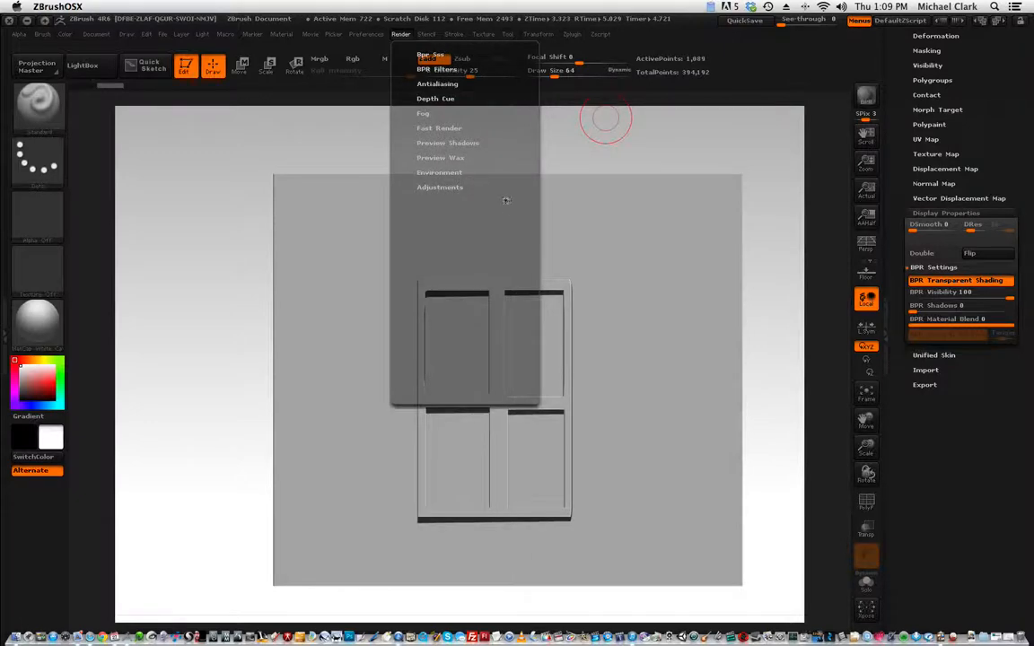
pyautogui.scroll(5, 523, 181)
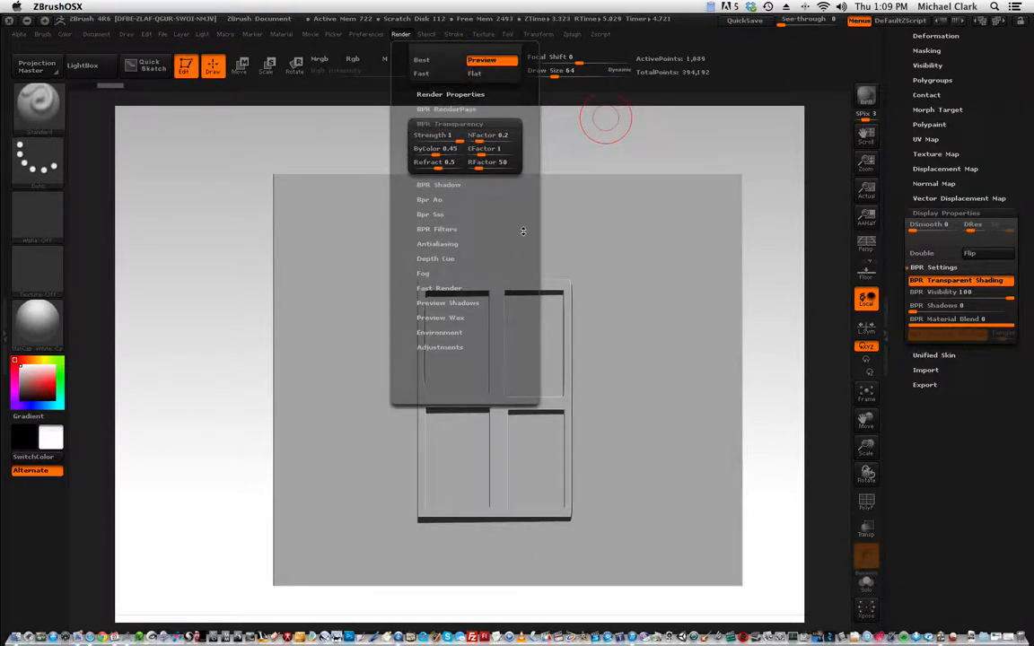
pyautogui.scroll(1, 525, 233)
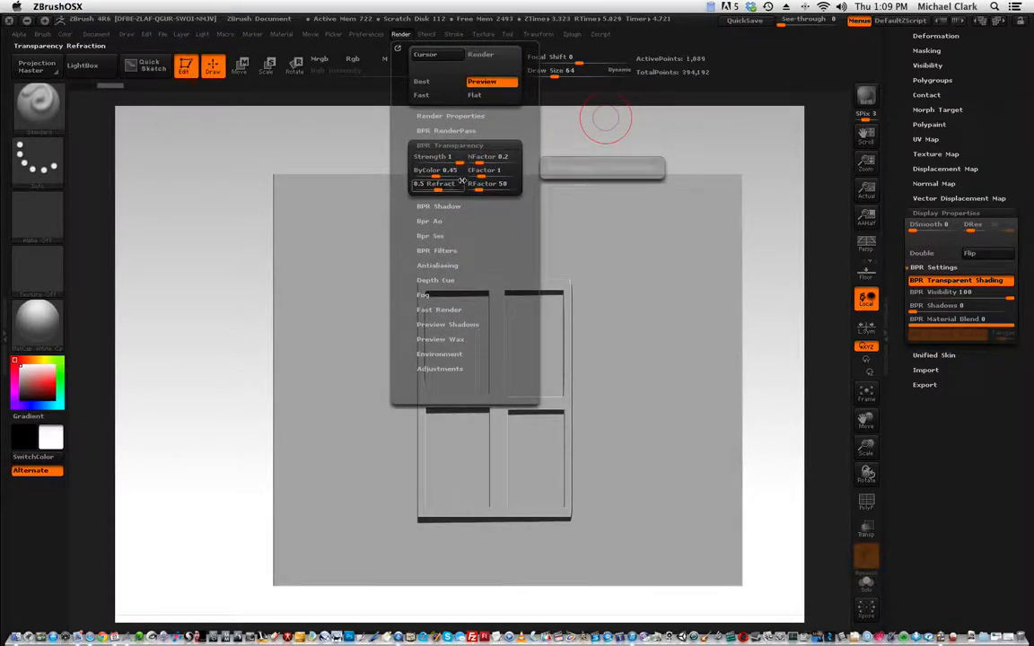
pyautogui.click(402, 36)
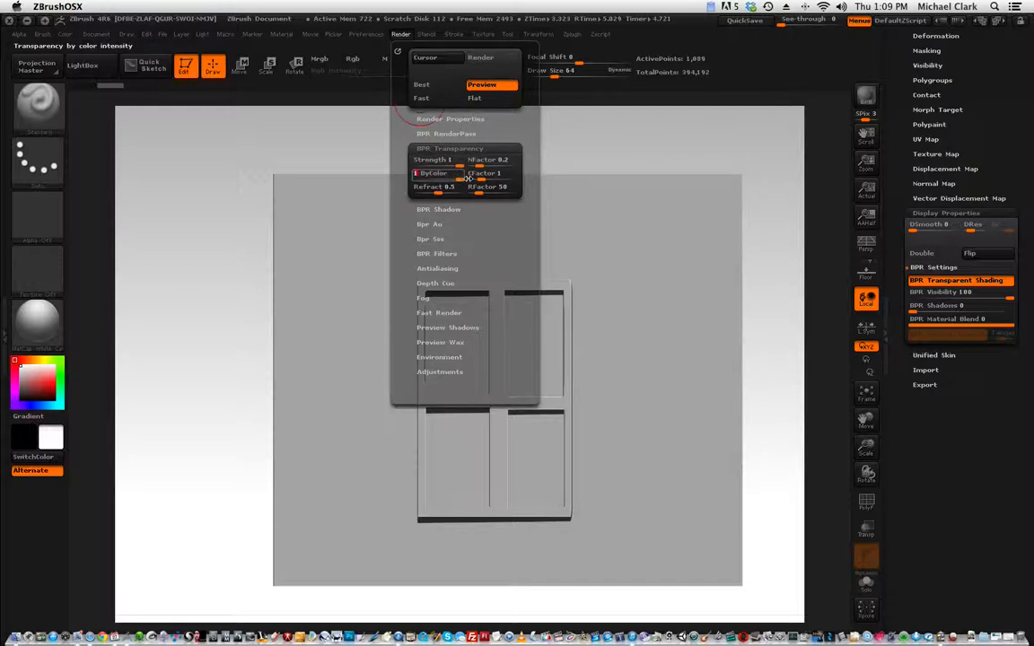
pyautogui.moveTo(476, 179); pyautogui.dragTo(531, 180)
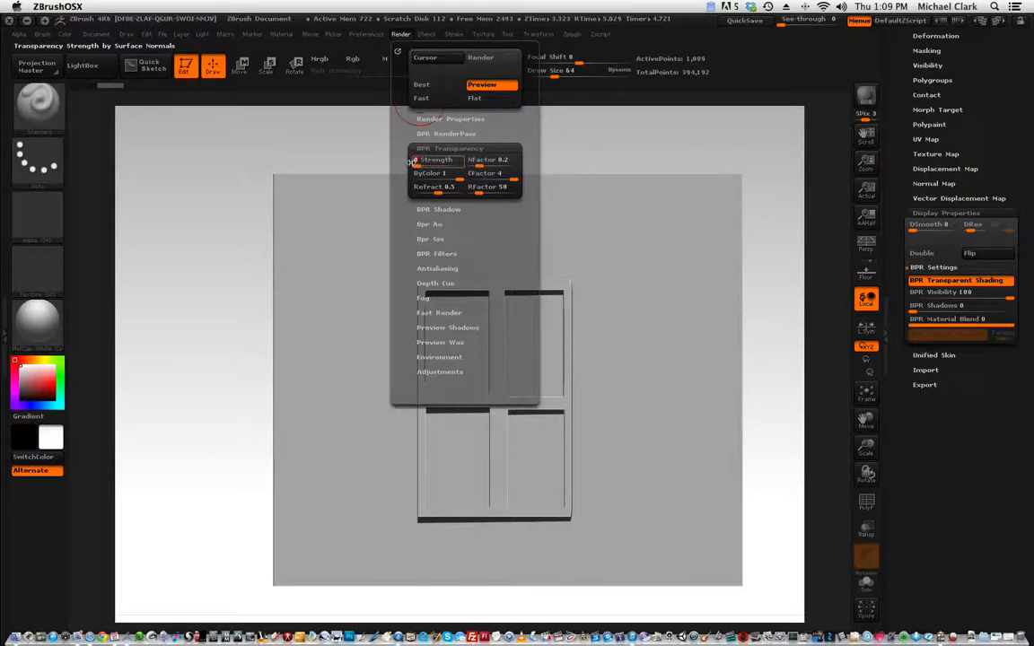
pyautogui.click(582, 133)
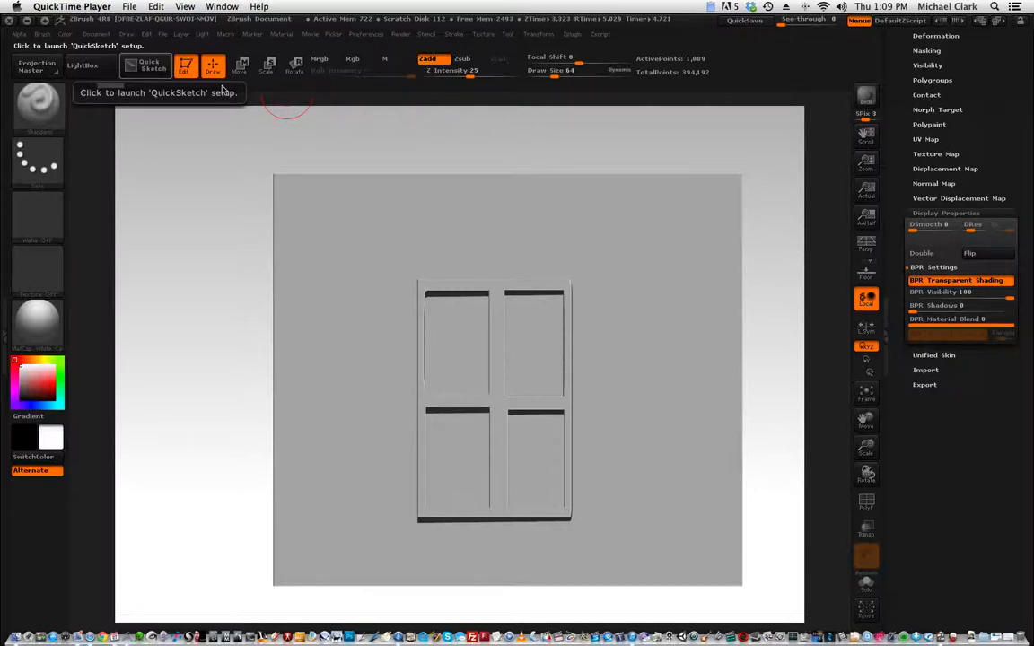
# - Set the Standard brush to paint Rgb only, with Zadd off and a draw size of 42
pyautogui.click(350, 65)
pyautogui.click(352, 59)
pyautogui.click(433, 59)
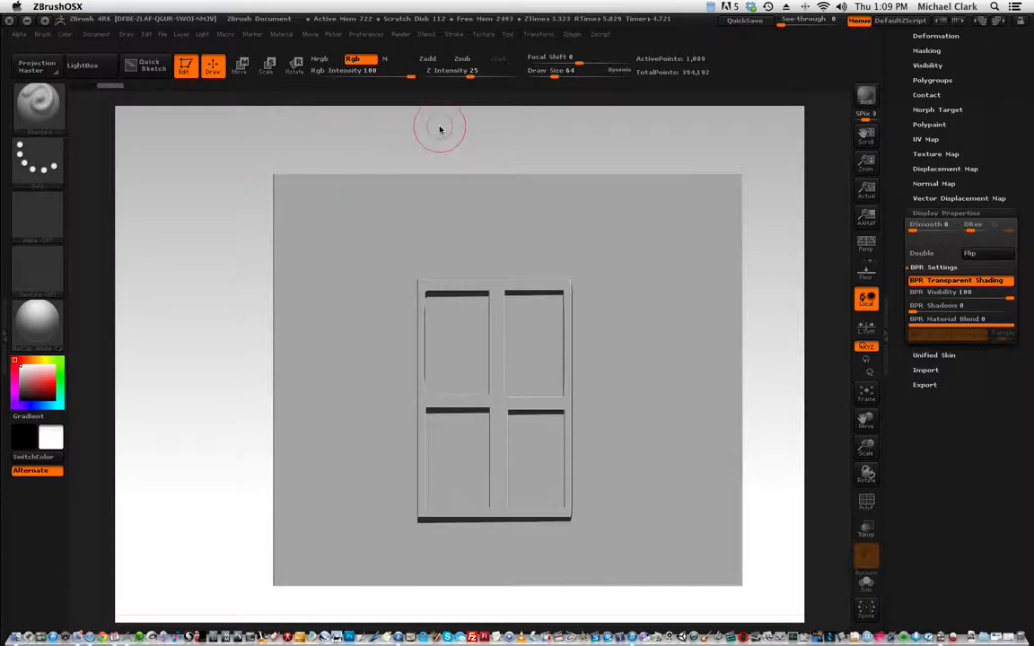
pyautogui.moveTo(563, 77); pyautogui.dragTo(550, 77)
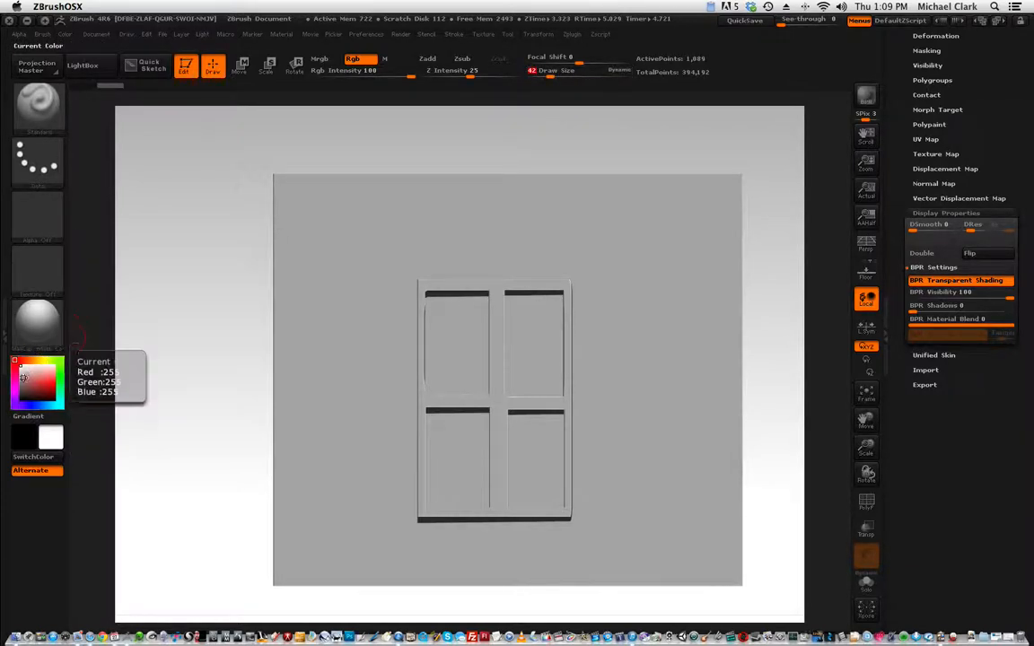
# - Fill the plane with white and set the paint color to black
pyautogui.click(24, 401)
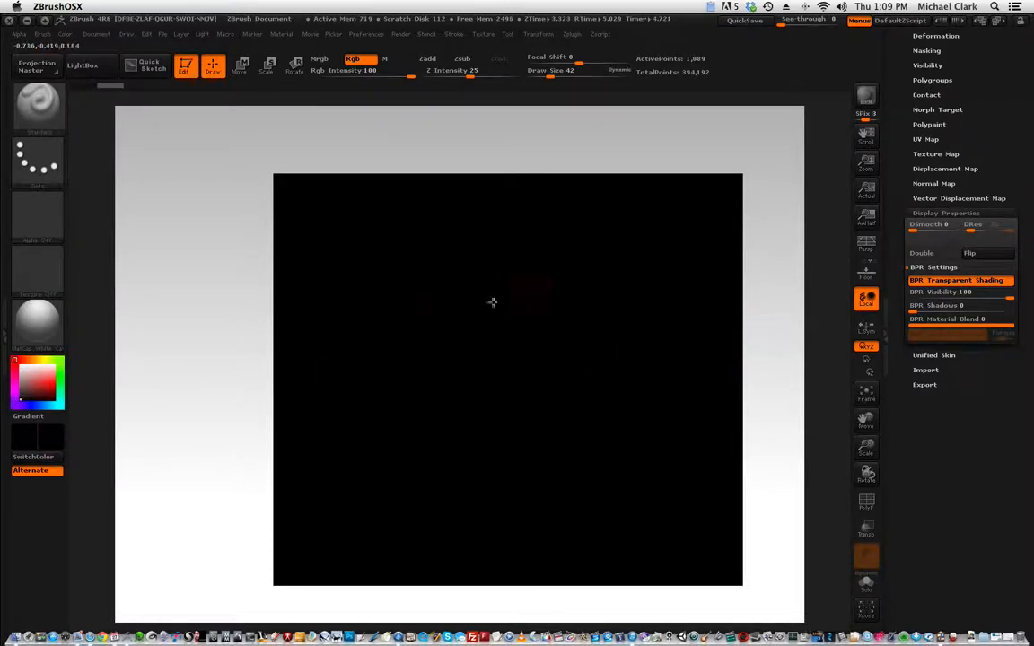
pyautogui.moveTo(764, 334); pyautogui.dragTo(764, 334)
pyautogui.click(21, 391)
pyautogui.moveTo(20, 392); pyautogui.dragTo(20, 366)
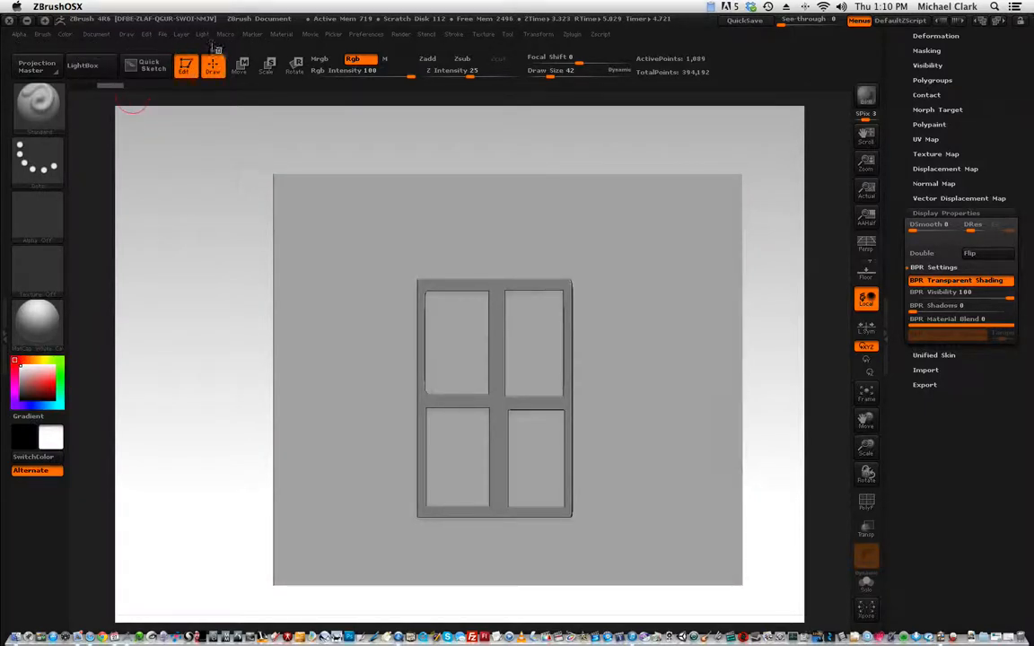
pyautogui.click(68, 36)
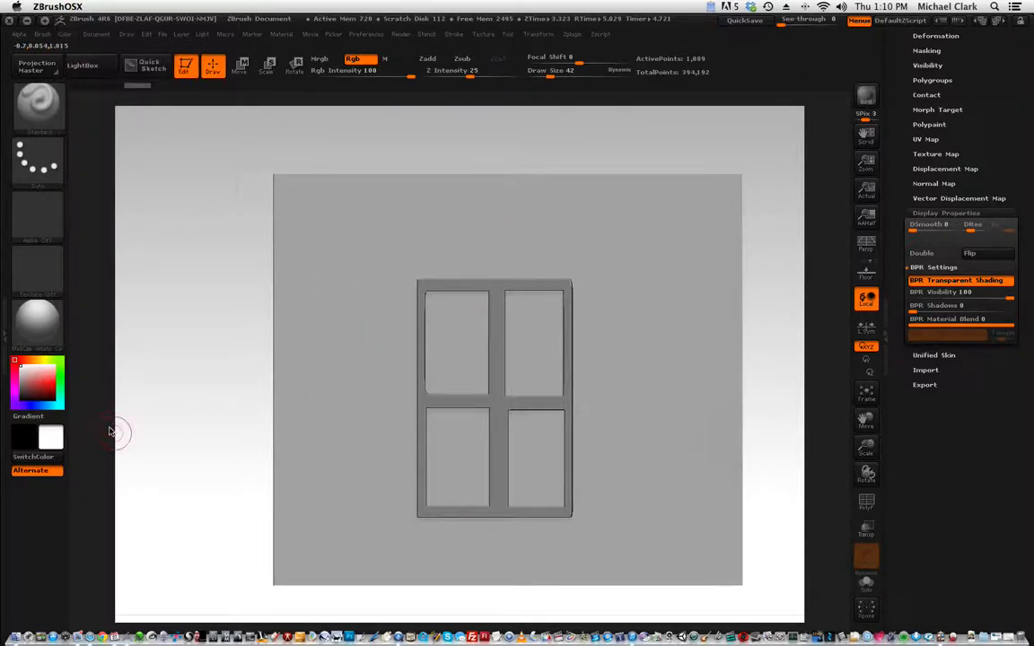
pyautogui.click(21, 399)
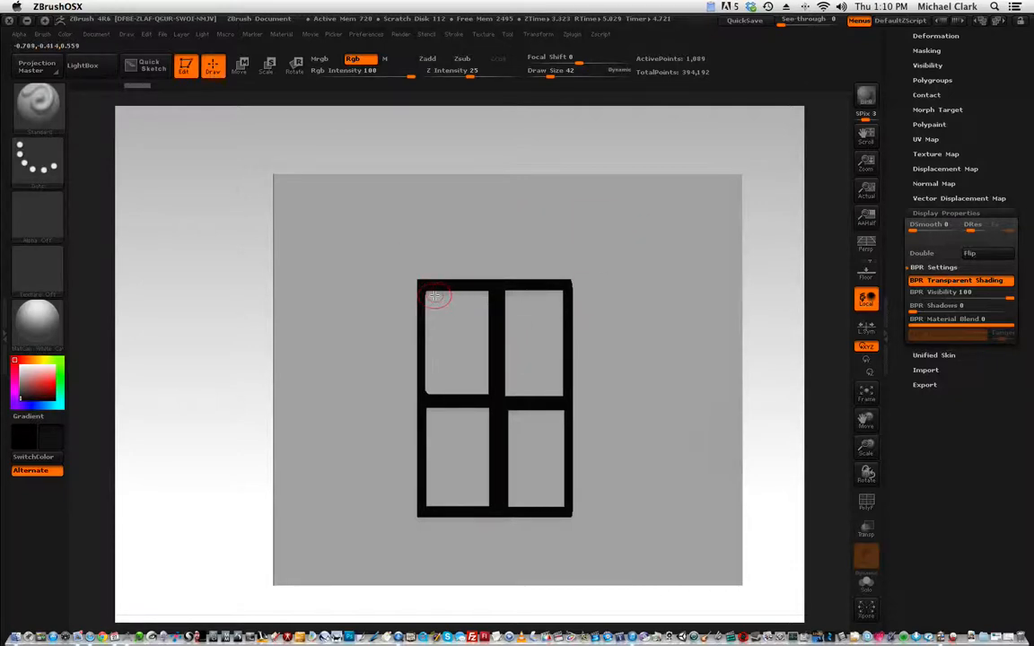
# - Try painting the upper-left window pane area of the plane black and undo the strokes
pyautogui.moveTo(434, 293)
pyautogui.mouseDown()
pyautogui.moveTo(436, 284)
pyautogui.moveTo(436, 304)
pyautogui.moveTo(485, 300)
pyautogui.moveTo(426, 307)
pyautogui.moveTo(431, 377)
pyautogui.mouseUp()
pyautogui.hotkey('ctrl', 'z')
pyautogui.hotkey('ctrl', 'z')
pyautogui.hotkey('ctrl', 'z')
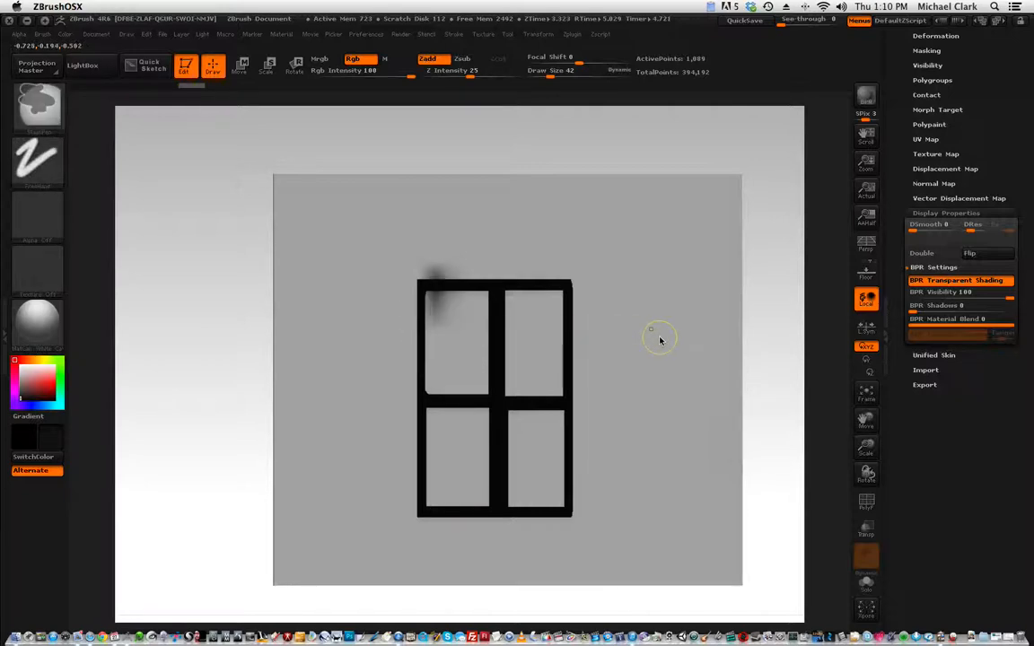
# - Divide the plane's geometry four times to reach subdivision level 5
pyautogui.scroll(5, 965, 171)
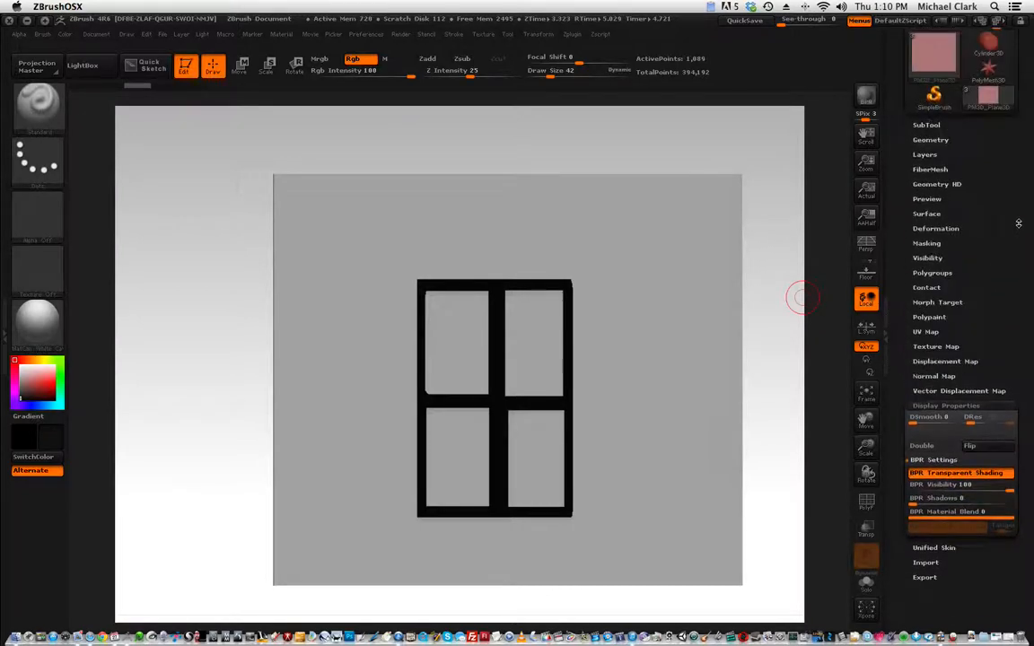
pyautogui.click(929, 133)
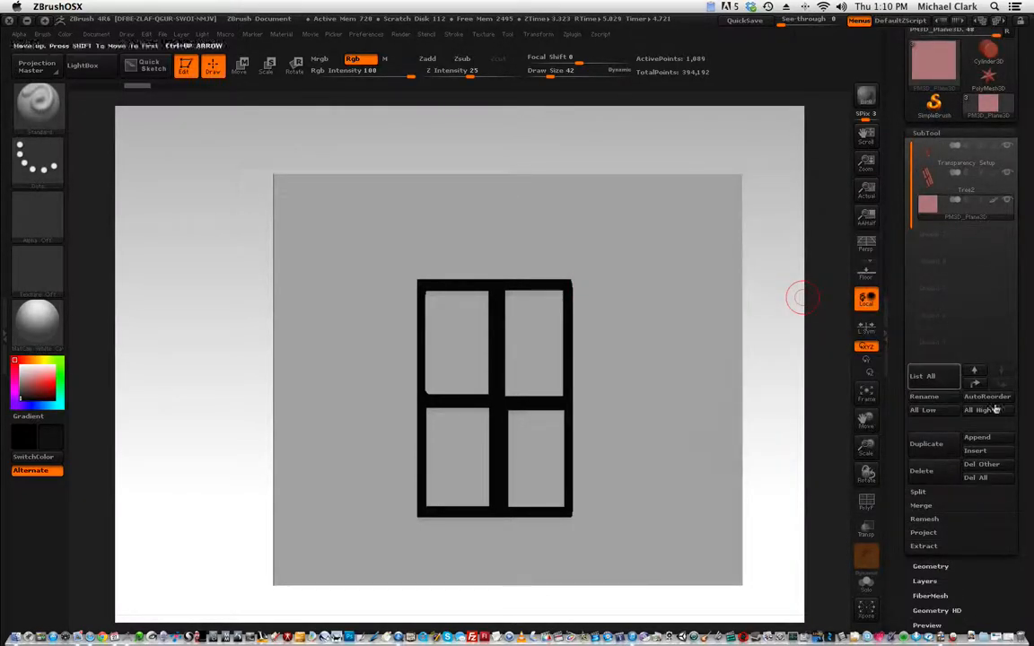
pyautogui.click(930, 566)
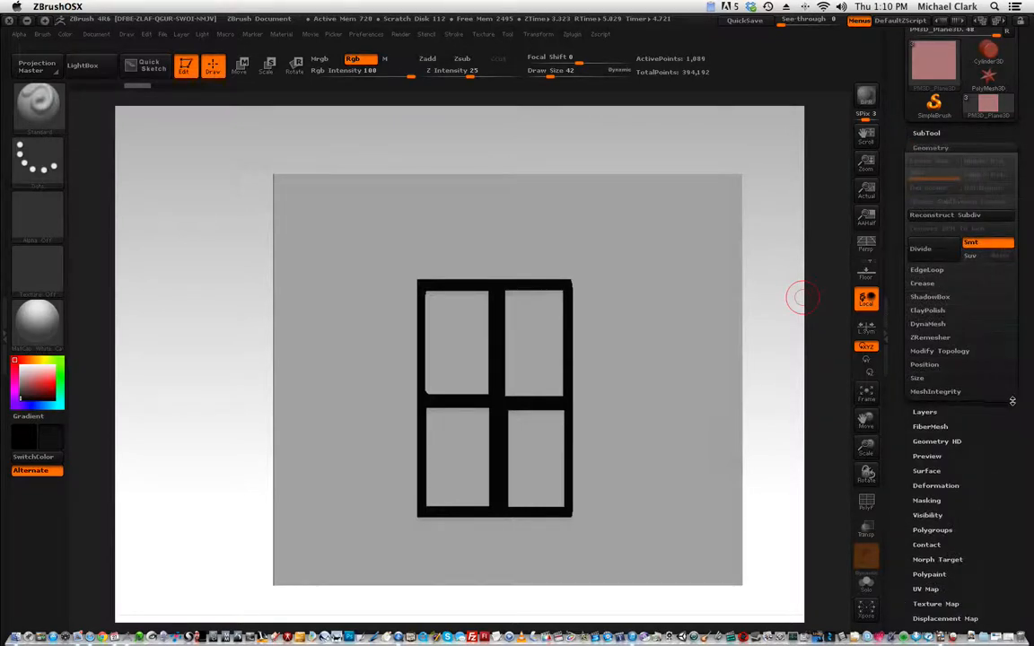
pyautogui.click(935, 255)
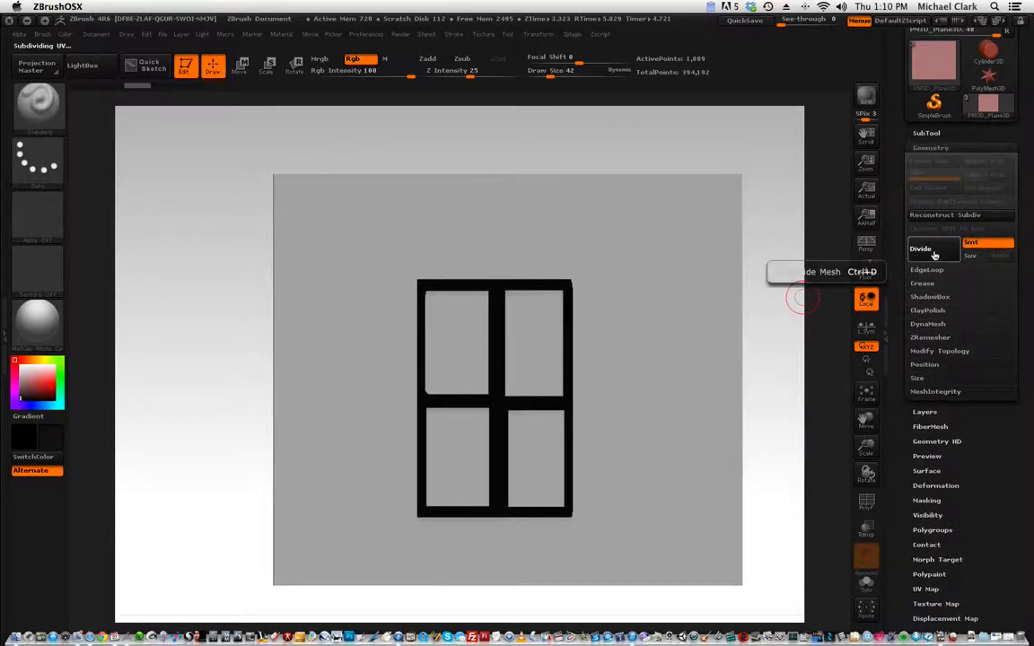
pyautogui.click(934, 254)
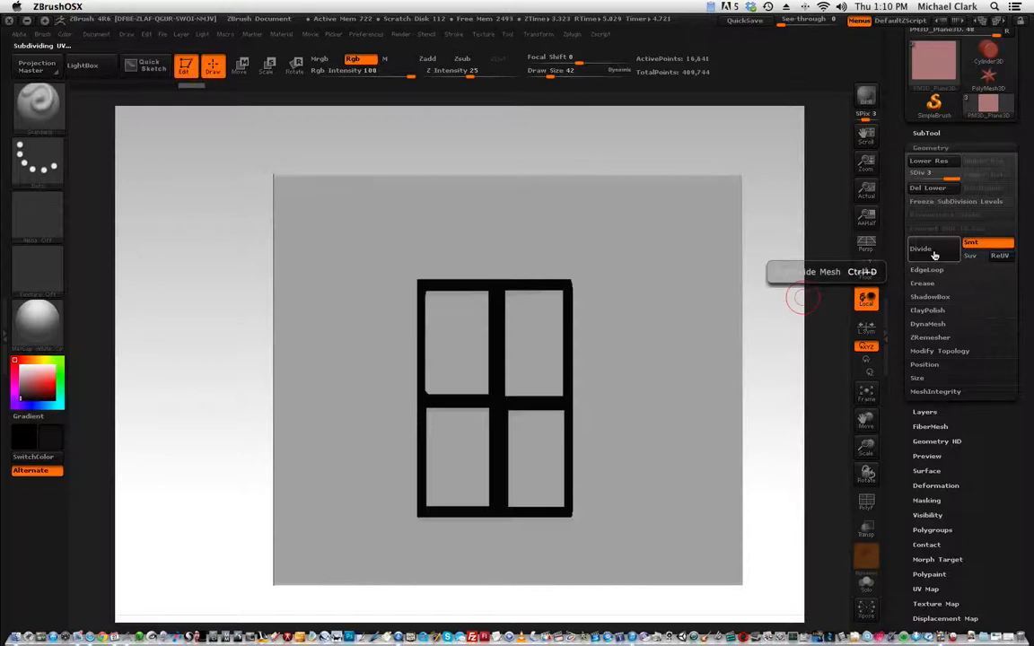
pyautogui.click(935, 255)
pyautogui.click(934, 255)
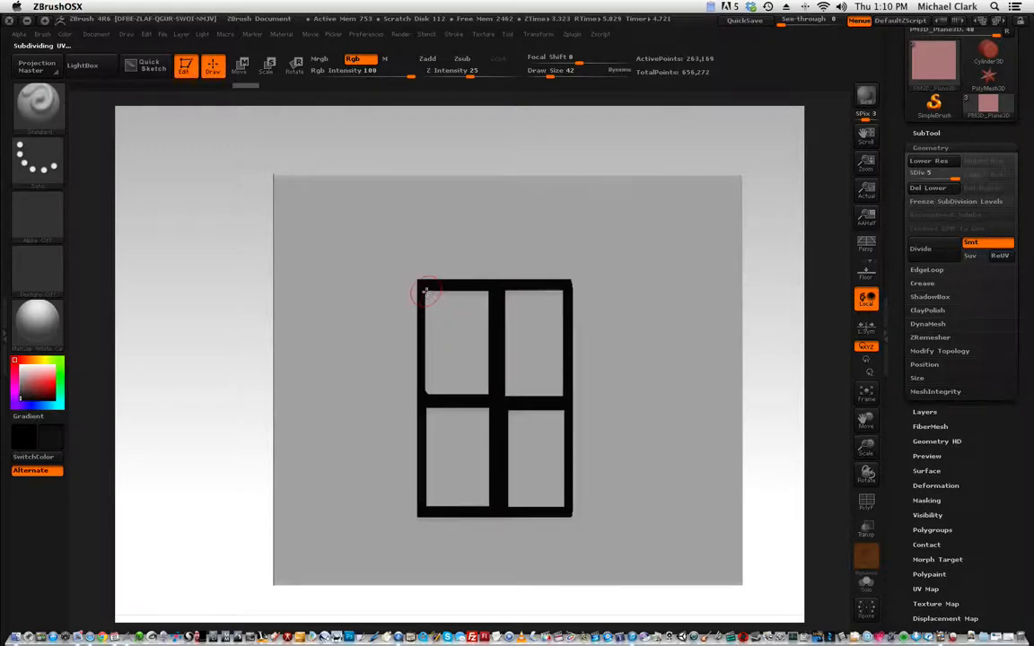
# - Paint the plane black behind all four window panes and run a BPR render
pyautogui.moveTo(425, 292)
pyautogui.mouseDown()
pyautogui.moveTo(480, 295)
pyautogui.moveTo(485, 389)
pyautogui.moveTo(434, 391)
pyautogui.moveTo(432, 307)
pyautogui.moveTo(473, 330)
pyautogui.moveTo(452, 356)
pyautogui.moveTo(462, 371)
pyautogui.mouseUp()
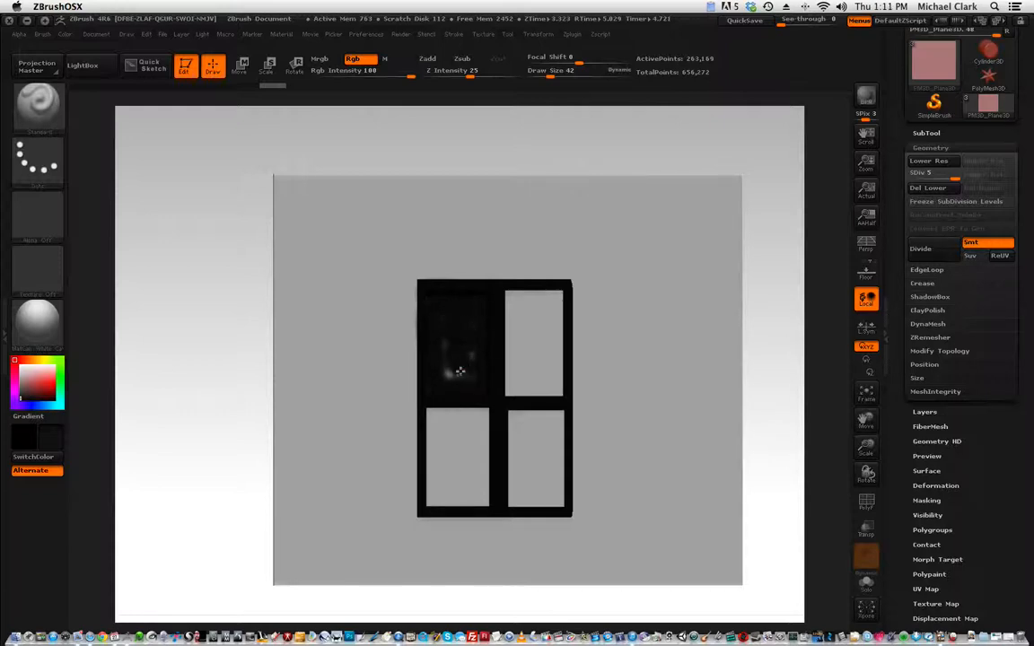
pyautogui.moveTo(506, 296)
pyautogui.mouseDown()
pyautogui.moveTo(558, 294)
pyautogui.moveTo(551, 388)
pyautogui.moveTo(525, 377)
pyautogui.moveTo(511, 311)
pyautogui.moveTo(510, 350)
pyautogui.moveTo(541, 306)
pyautogui.mouseUp()
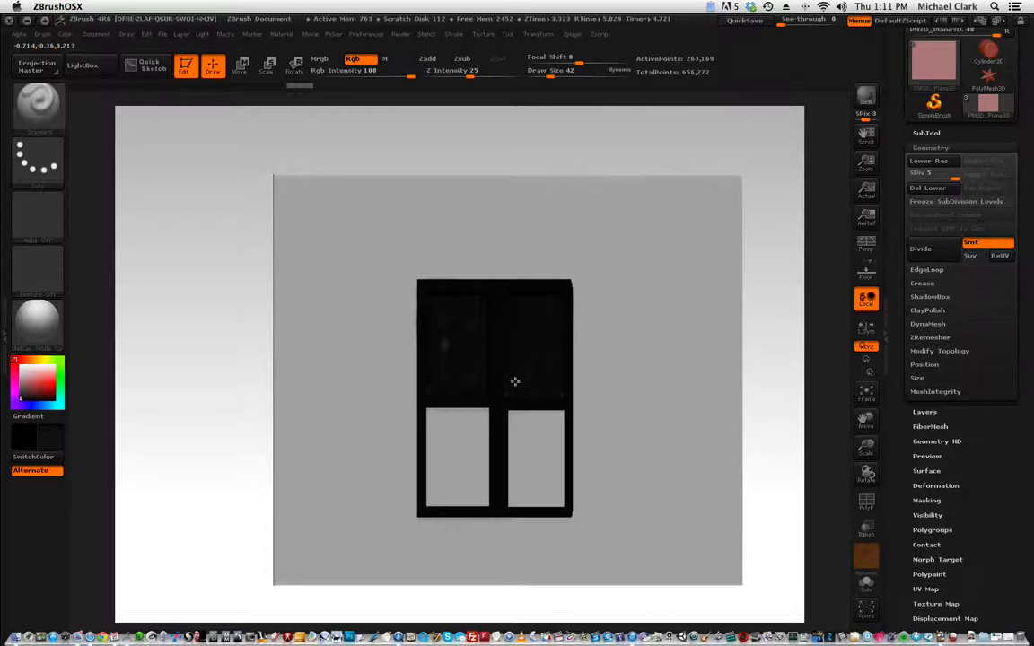
pyautogui.moveTo(507, 402)
pyautogui.mouseDown()
pyautogui.moveTo(510, 488)
pyautogui.moveTo(530, 500)
pyautogui.moveTo(549, 503)
pyautogui.moveTo(557, 413)
pyautogui.moveTo(513, 412)
pyautogui.moveTo(539, 429)
pyautogui.moveTo(524, 479)
pyautogui.mouseUp()
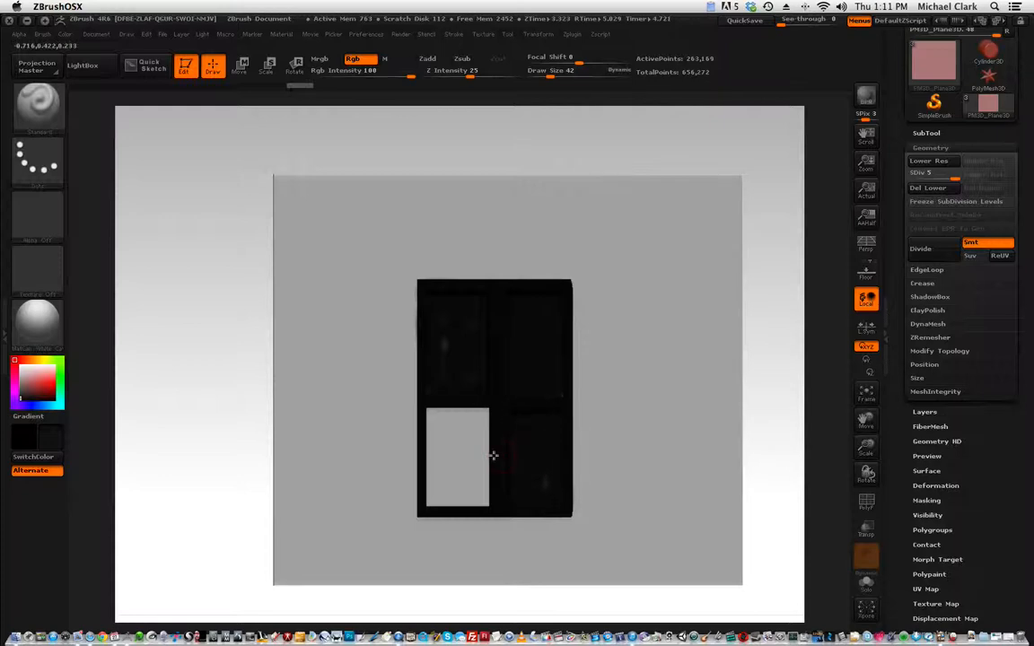
pyautogui.moveTo(477, 411)
pyautogui.mouseDown()
pyautogui.moveTo(454, 410)
pyautogui.moveTo(432, 477)
pyautogui.moveTo(476, 501)
pyautogui.moveTo(496, 475)
pyautogui.moveTo(485, 421)
pyautogui.moveTo(455, 424)
pyautogui.moveTo(472, 448)
pyautogui.moveTo(454, 445)
pyautogui.moveTo(454, 485)
pyautogui.mouseUp()
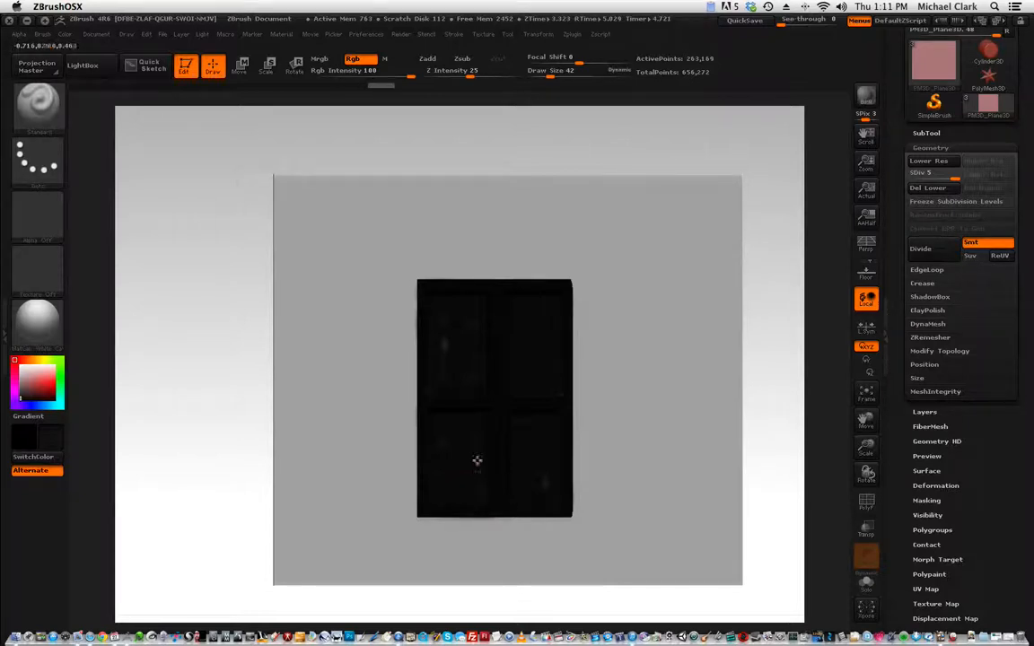
pyautogui.click(868, 96)
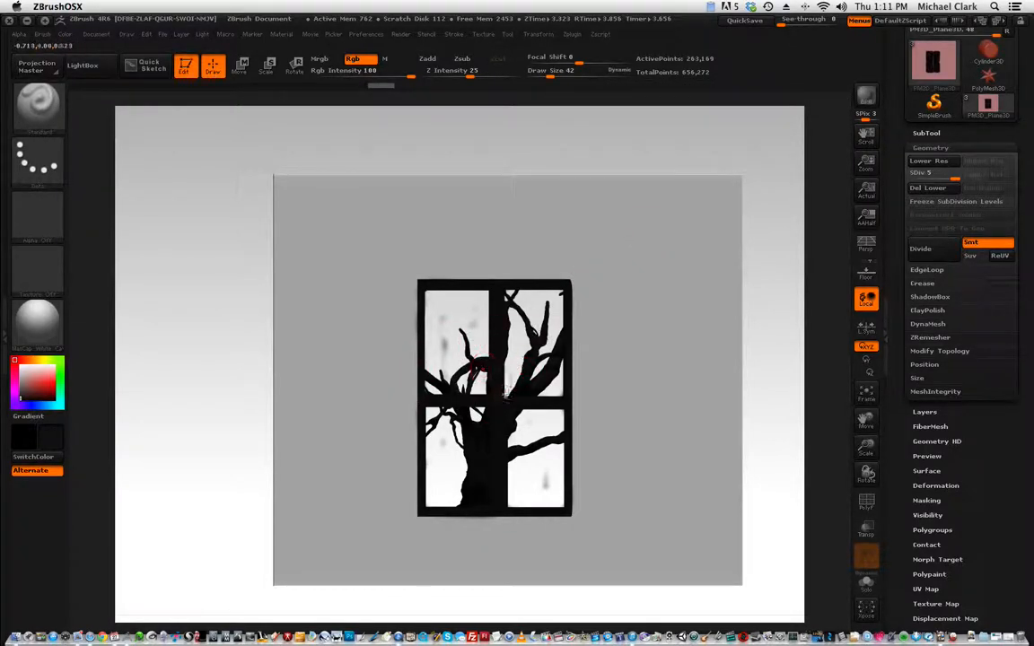
pyautogui.moveTo(792, 371)
pyautogui.mouseDown()
pyautogui.moveTo(750, 365)
pyautogui.moveTo(789, 363)
pyautogui.mouseUp()
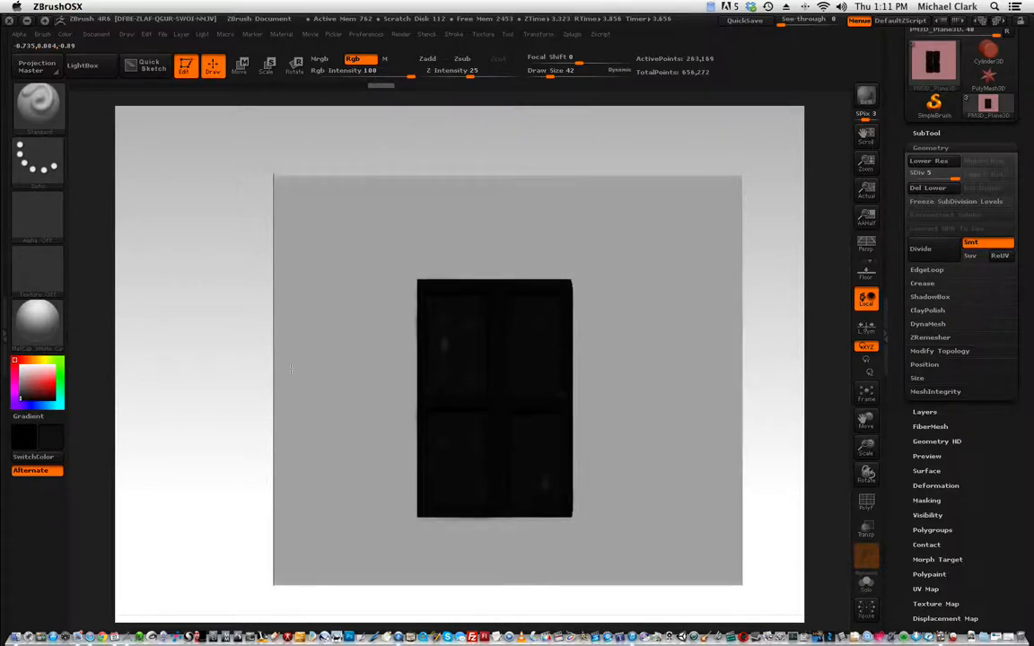
# - Change the active color to white and run a BPR render of the window with the black-painted panes
pyautogui.click(15, 326)
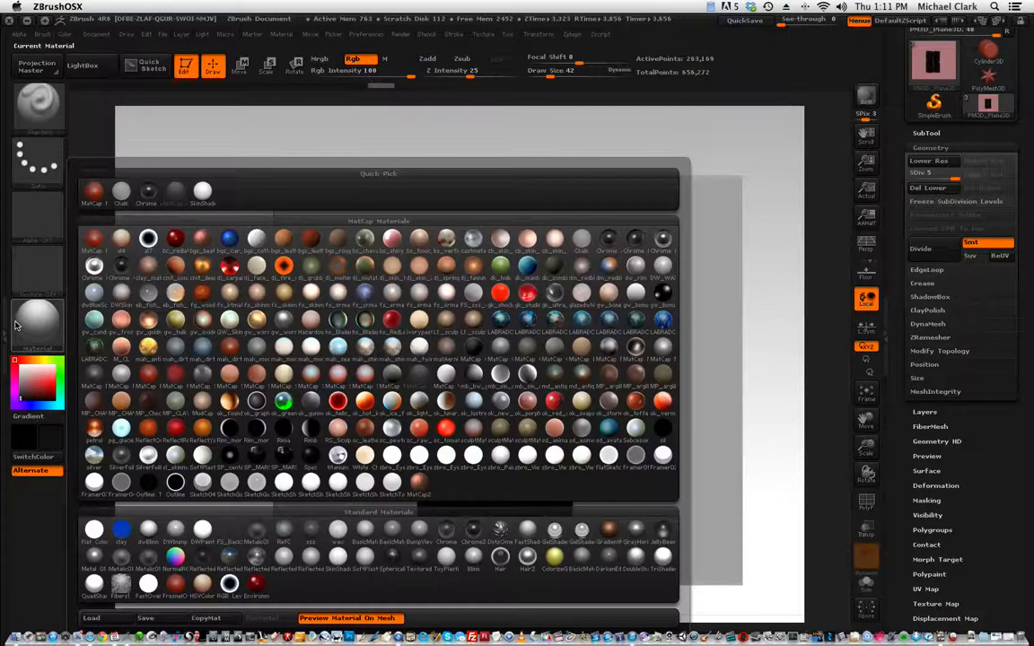
pyautogui.click(15, 326)
pyautogui.click(20, 366)
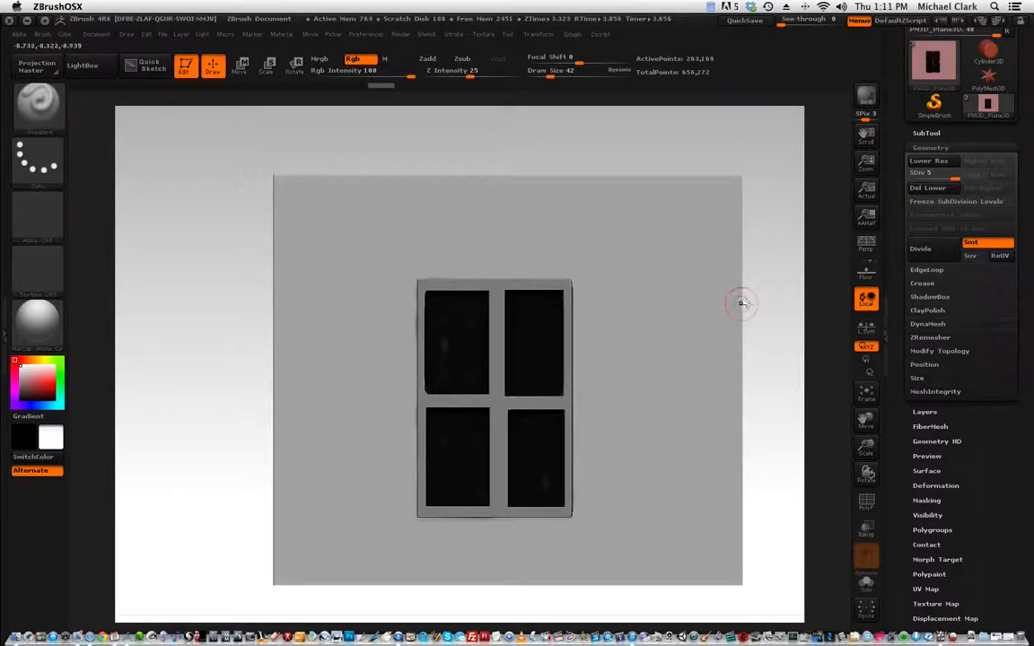
pyautogui.moveTo(778, 300)
pyautogui.mouseDown()
pyautogui.moveTo(794, 301)
pyautogui.moveTo(780, 300)
pyautogui.mouseUp()
pyautogui.click(866, 97)
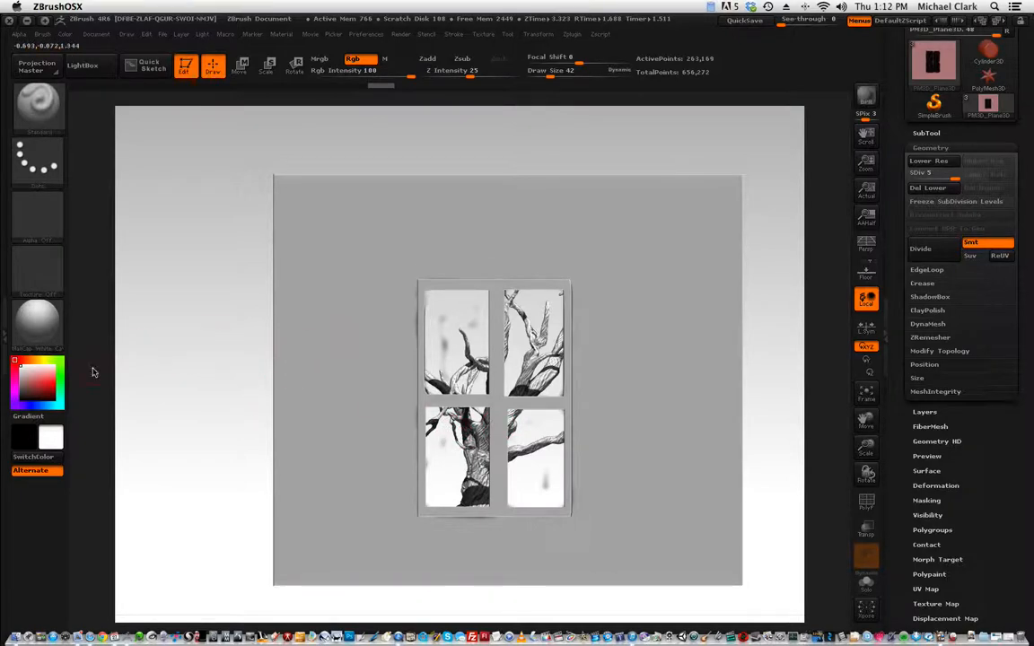
# - Set the paint color to dark grey and the draw size to 86
pyautogui.click(22, 388)
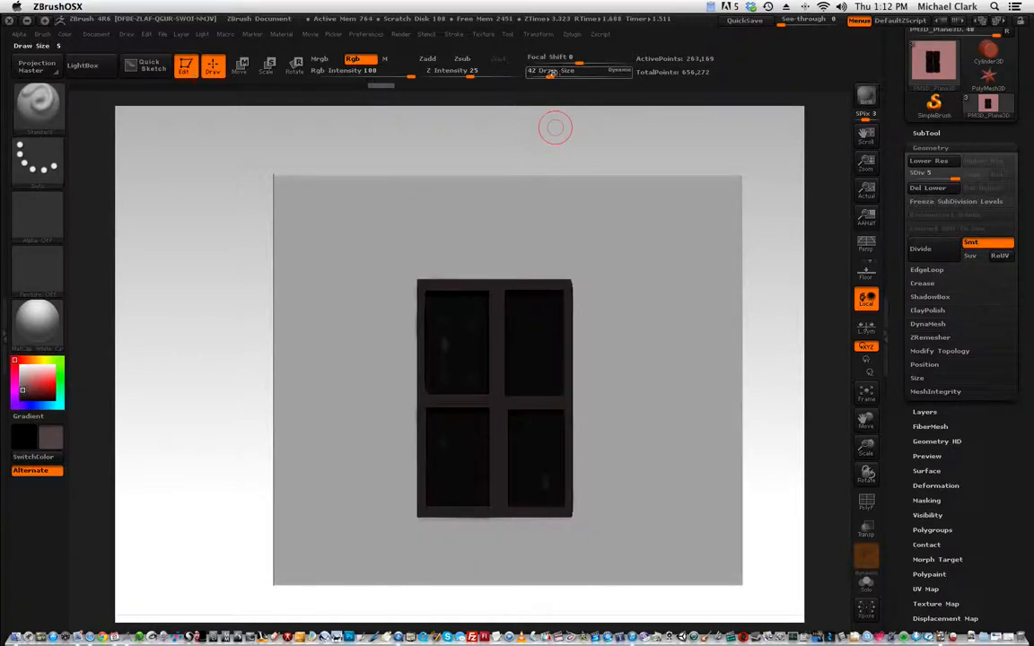
pyautogui.moveTo(551, 74); pyautogui.dragTo(558, 74)
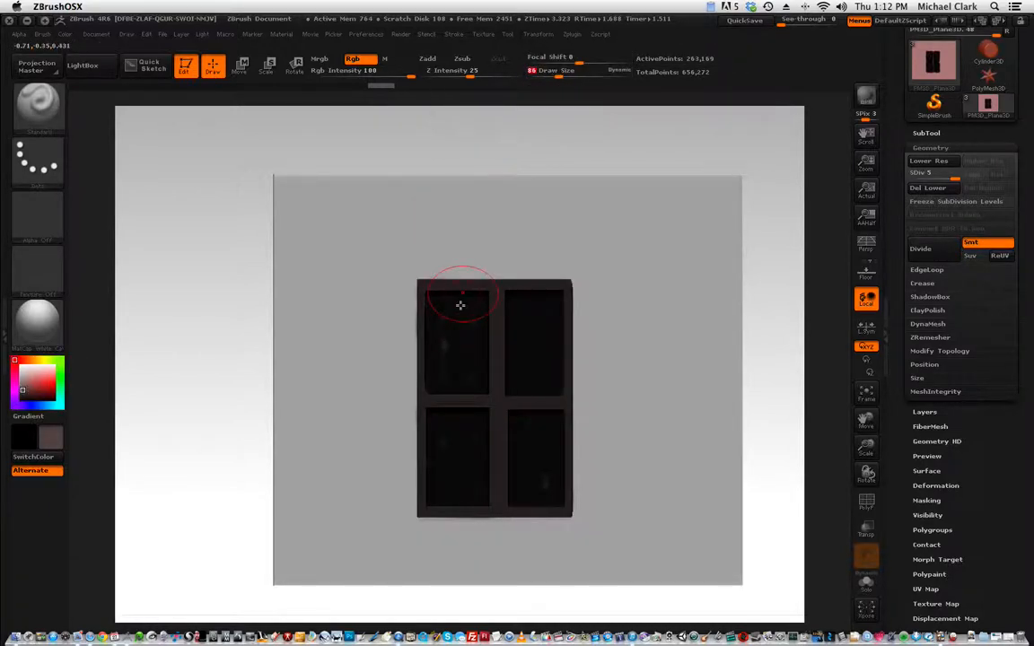
# - Try painting dark grey over the black pane areas of the plane and undo the strokes
pyautogui.moveTo(456, 311)
pyautogui.mouseDown()
pyautogui.moveTo(438, 302)
pyautogui.moveTo(539, 305)
pyautogui.moveTo(549, 323)
pyautogui.moveTo(521, 387)
pyautogui.moveTo(503, 337)
pyautogui.mouseUp()
pyautogui.moveTo(525, 391); pyautogui.dragTo(532, 419)
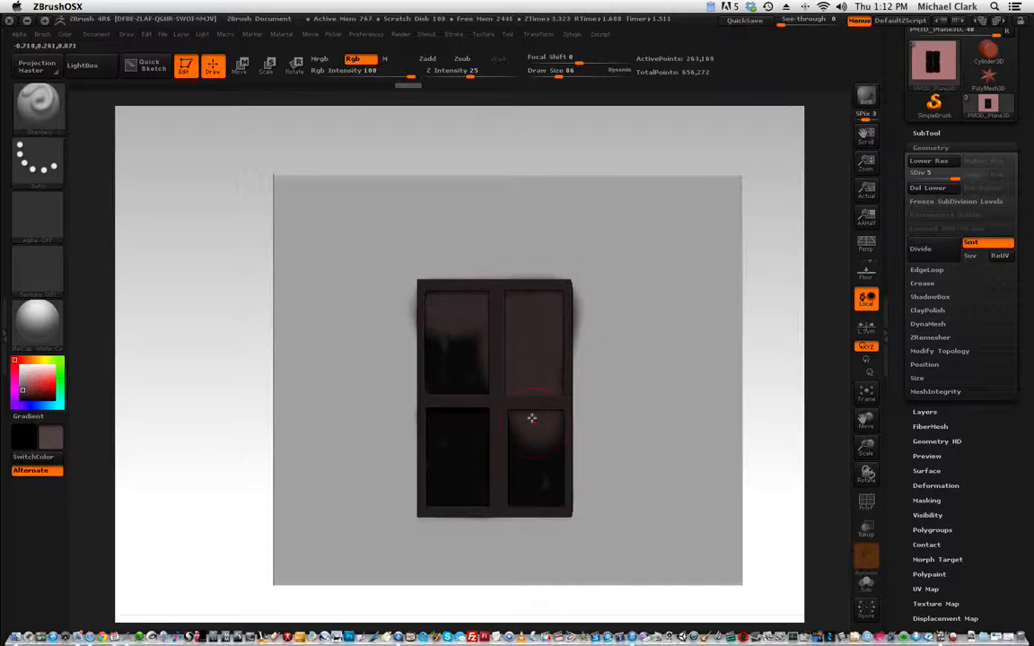
pyautogui.press('shift')
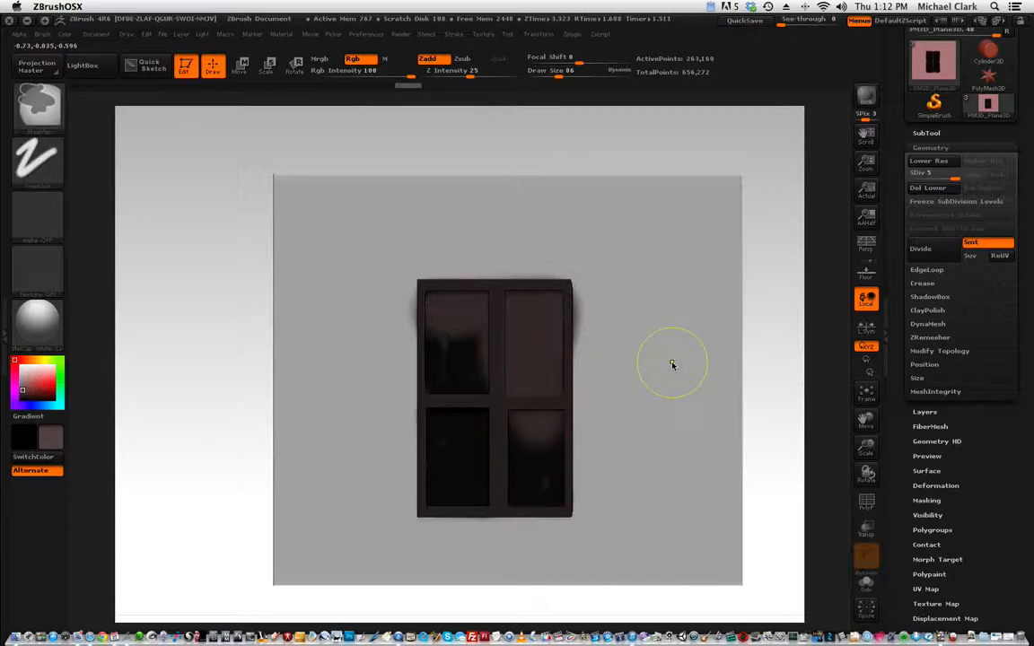
pyautogui.press('shift')
pyautogui.hotkey('ctrl', 'z')
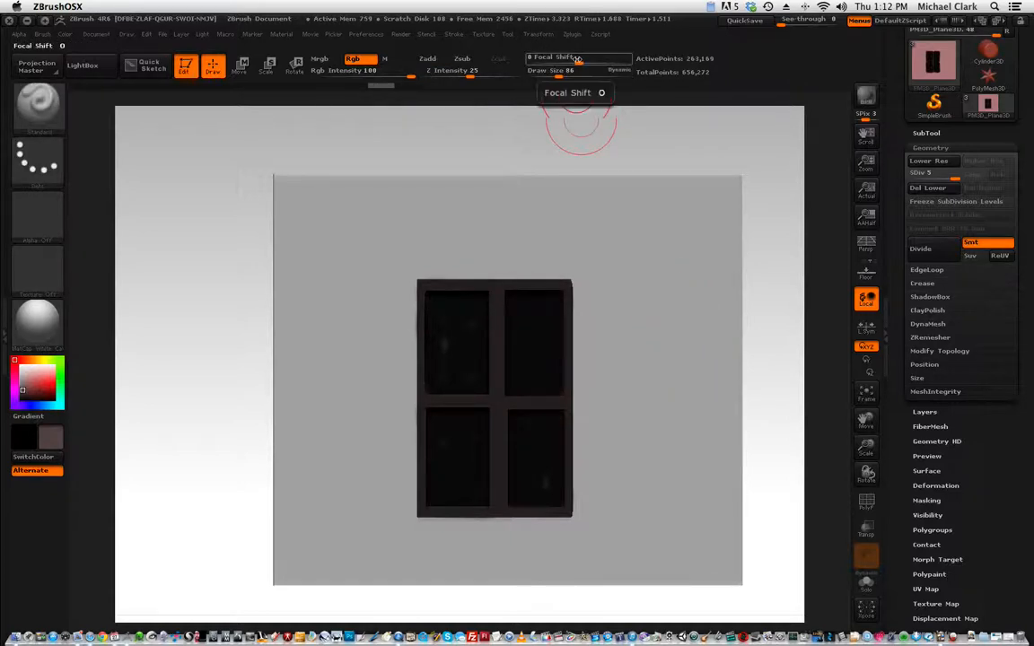
# - Set Focal Shift to -100 for a hard brush edge, test dark grey strokes over the panes, and undo them
pyautogui.moveTo(577, 59); pyautogui.dragTo(530, 58)
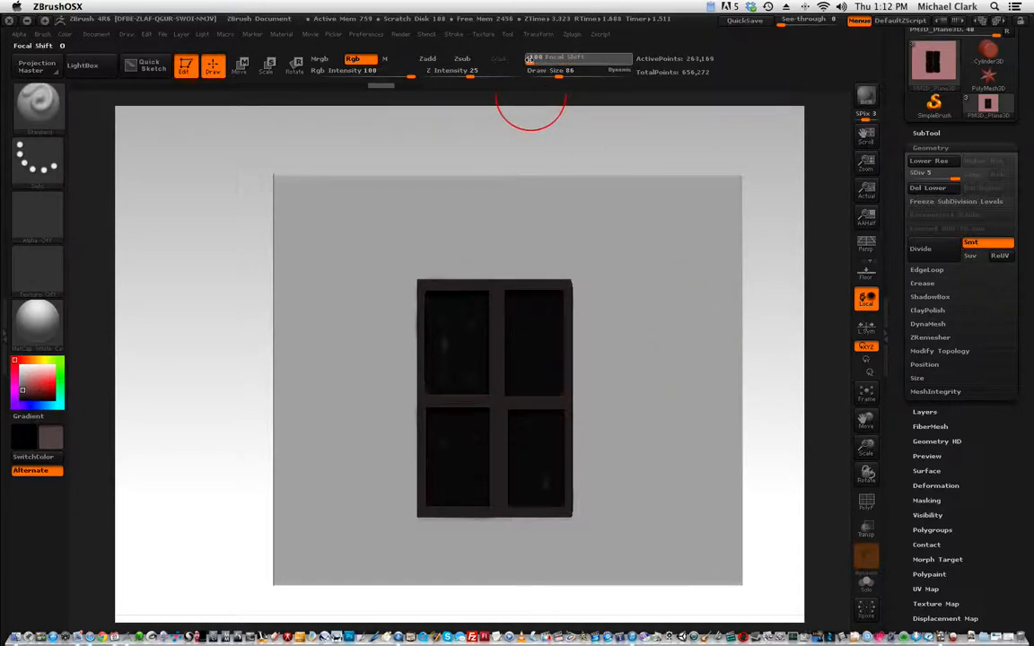
pyautogui.moveTo(450, 314)
pyautogui.mouseDown()
pyautogui.moveTo(538, 309)
pyautogui.moveTo(522, 396)
pyautogui.moveTo(533, 483)
pyautogui.mouseUp()
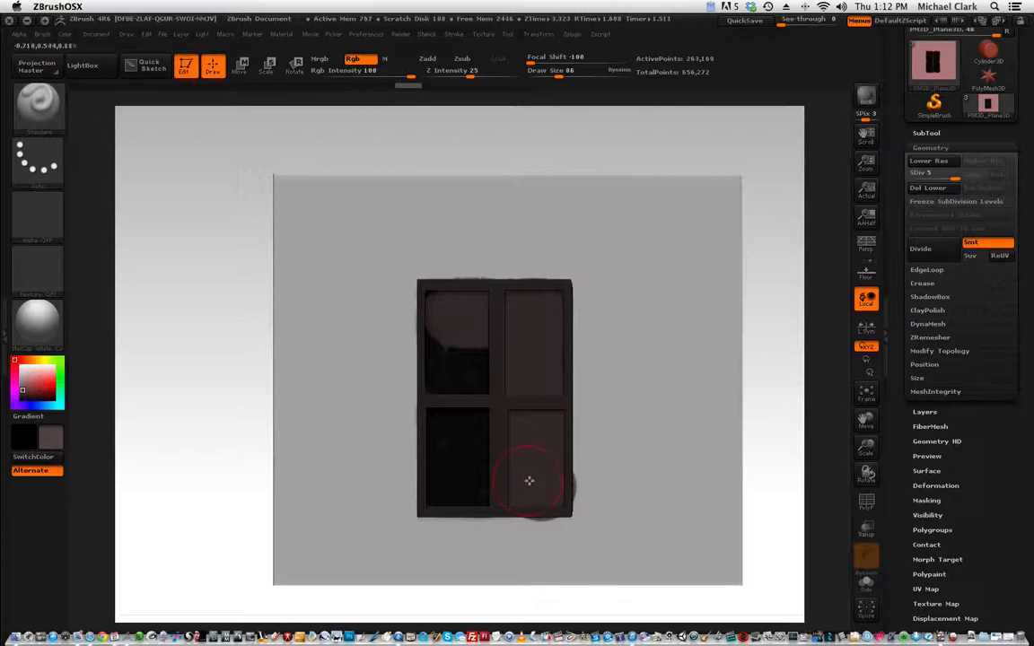
pyautogui.hotkey('ctrl', 'z')
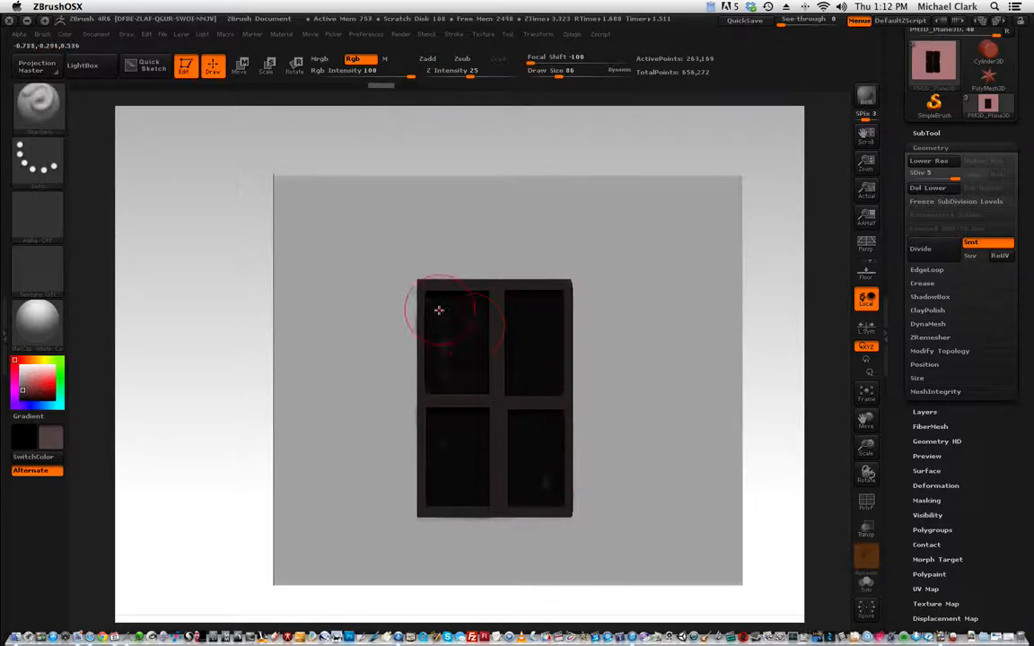
pyautogui.moveTo(438, 304); pyautogui.dragTo(476, 307)
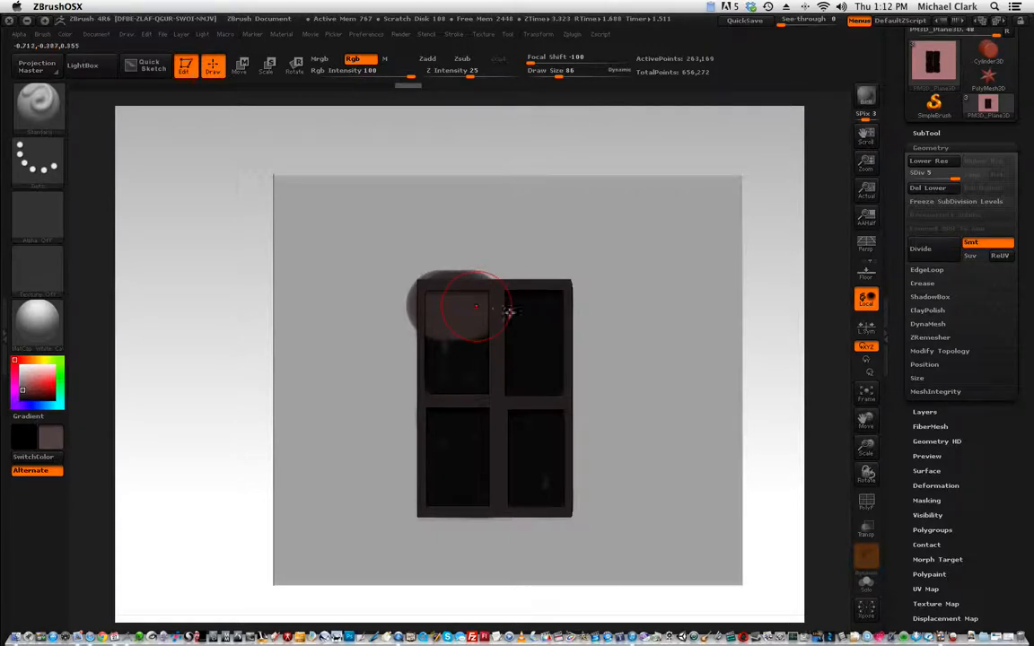
pyautogui.hotkey('ctrl', 'z')
# - Paint dark grey over all four pane areas with a draw size of 45 and render the result with BPR
pyautogui.moveTo(560, 74); pyautogui.dragTo(550, 73)
pyautogui.moveTo(436, 296)
pyautogui.mouseDown()
pyautogui.moveTo(548, 303)
pyautogui.moveTo(529, 342)
pyautogui.moveTo(510, 331)
pyautogui.moveTo(433, 332)
pyautogui.moveTo(420, 361)
pyautogui.moveTo(506, 364)
pyautogui.moveTo(542, 357)
pyautogui.moveTo(549, 345)
pyautogui.mouseUp()
pyautogui.moveTo(536, 413)
pyautogui.mouseDown()
pyautogui.moveTo(547, 493)
pyautogui.moveTo(507, 492)
pyautogui.moveTo(514, 406)
pyautogui.moveTo(449, 420)
pyautogui.moveTo(433, 441)
pyautogui.moveTo(461, 471)
pyautogui.moveTo(473, 439)
pyautogui.moveTo(473, 481)
pyautogui.mouseUp()
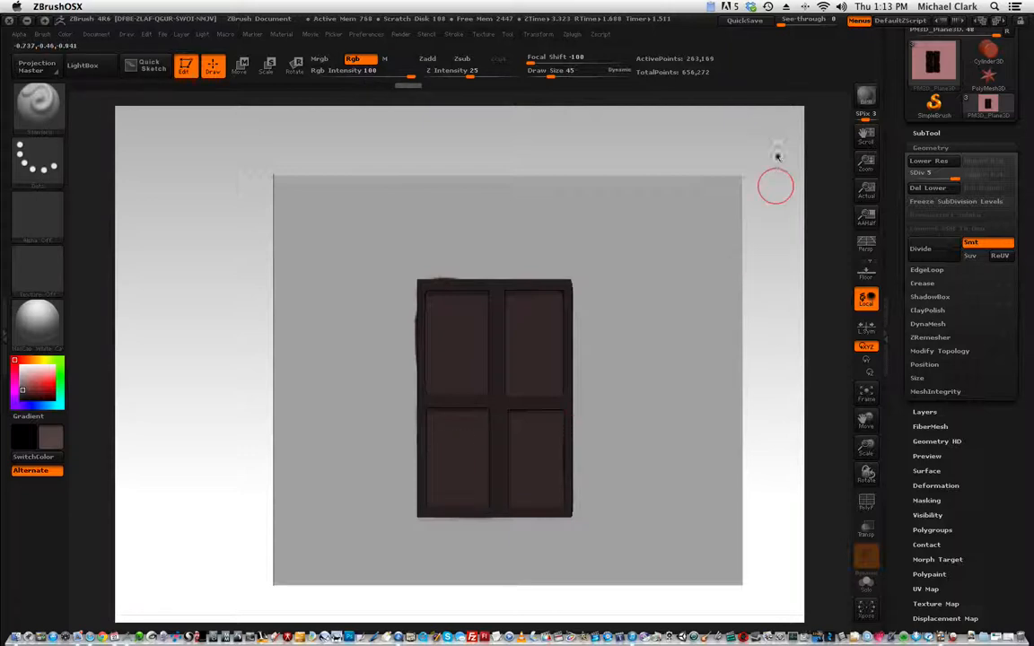
pyautogui.click(866, 96)
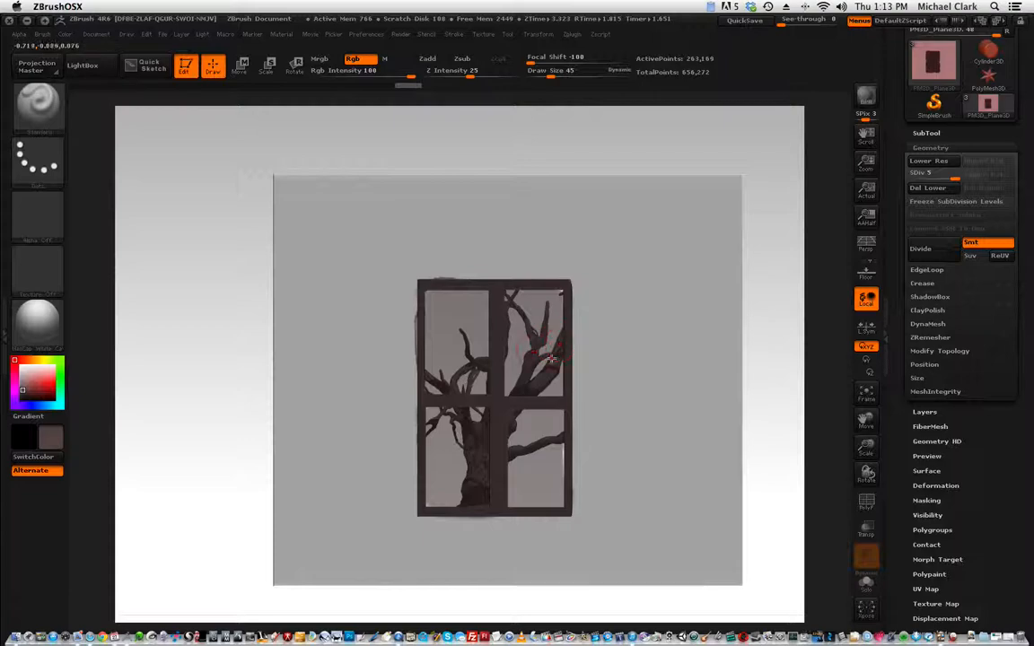
pyautogui.click(552, 457)
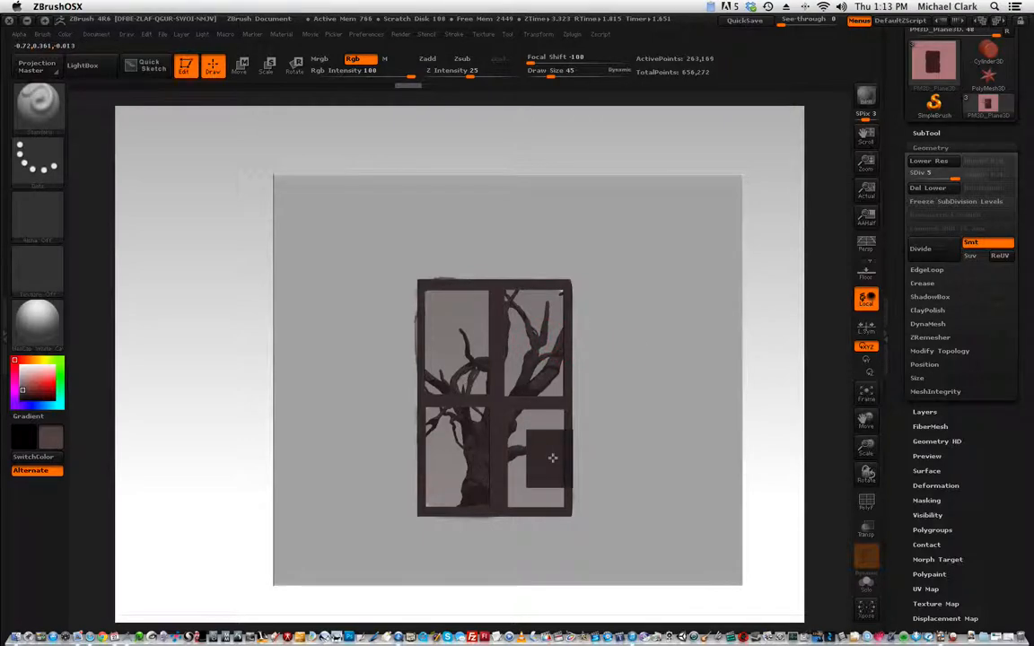
pyautogui.click(547, 304)
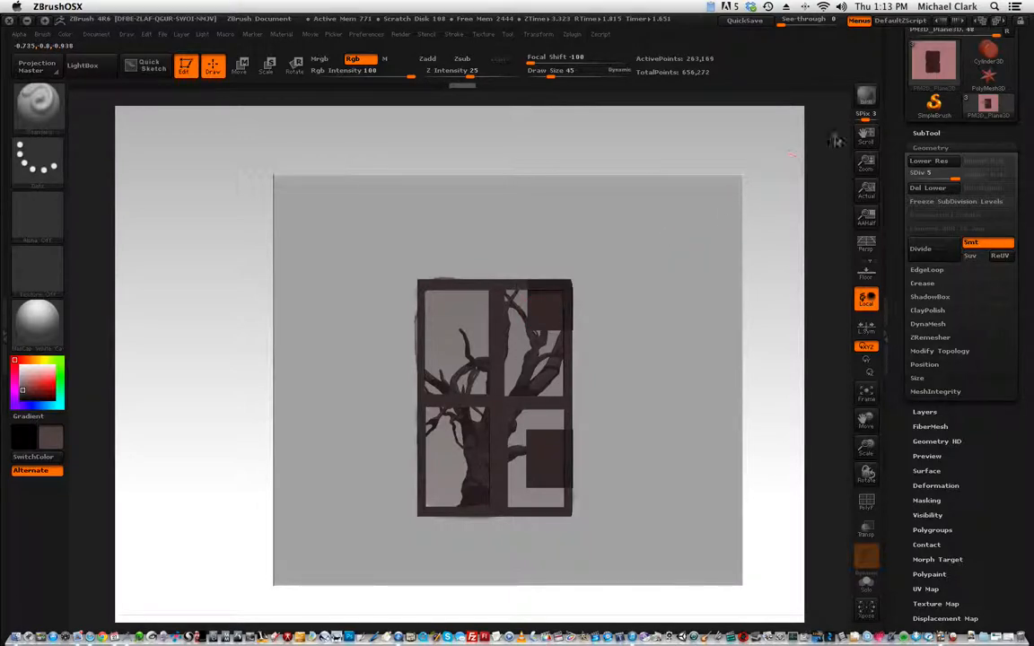
pyautogui.click(867, 99)
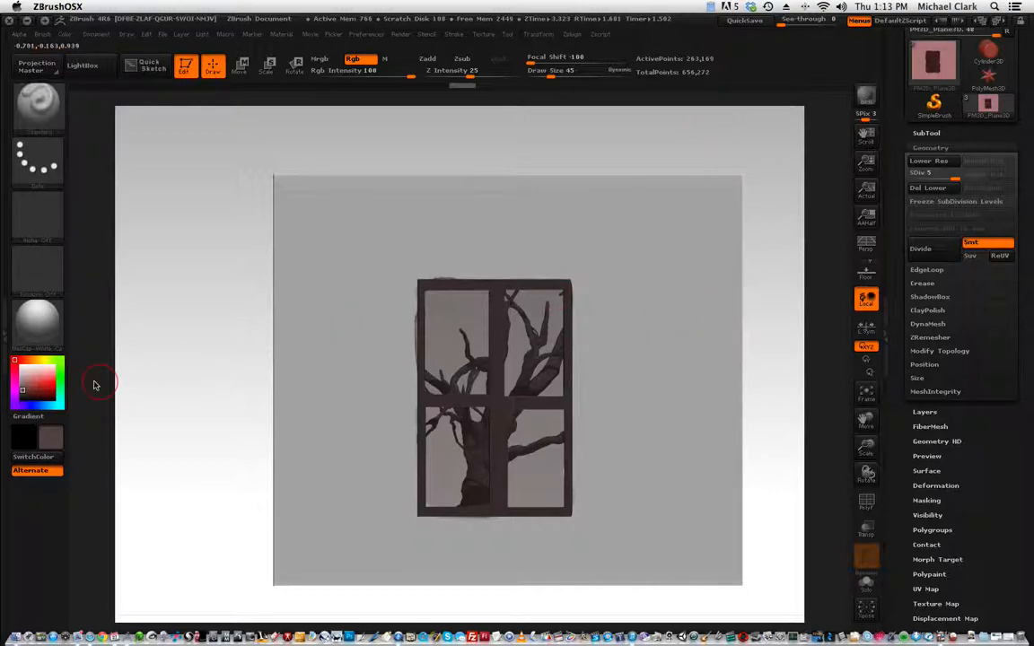
# - Switch the active color back to white and start a BPR render of the dark grey panes
pyautogui.click(21, 366)
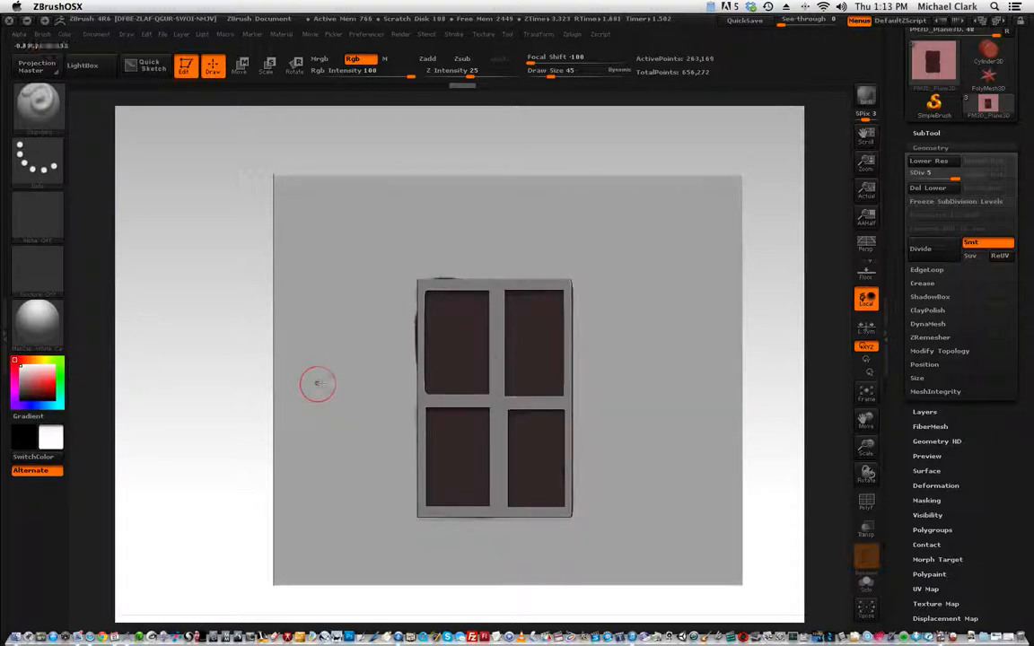
pyautogui.hotkey('shift', 'r')
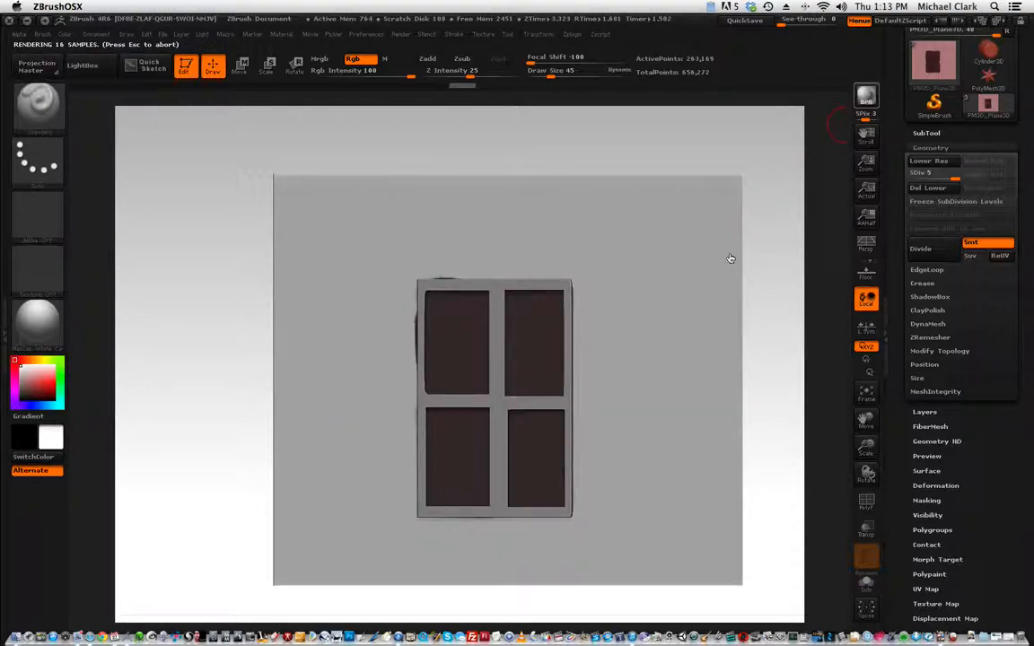